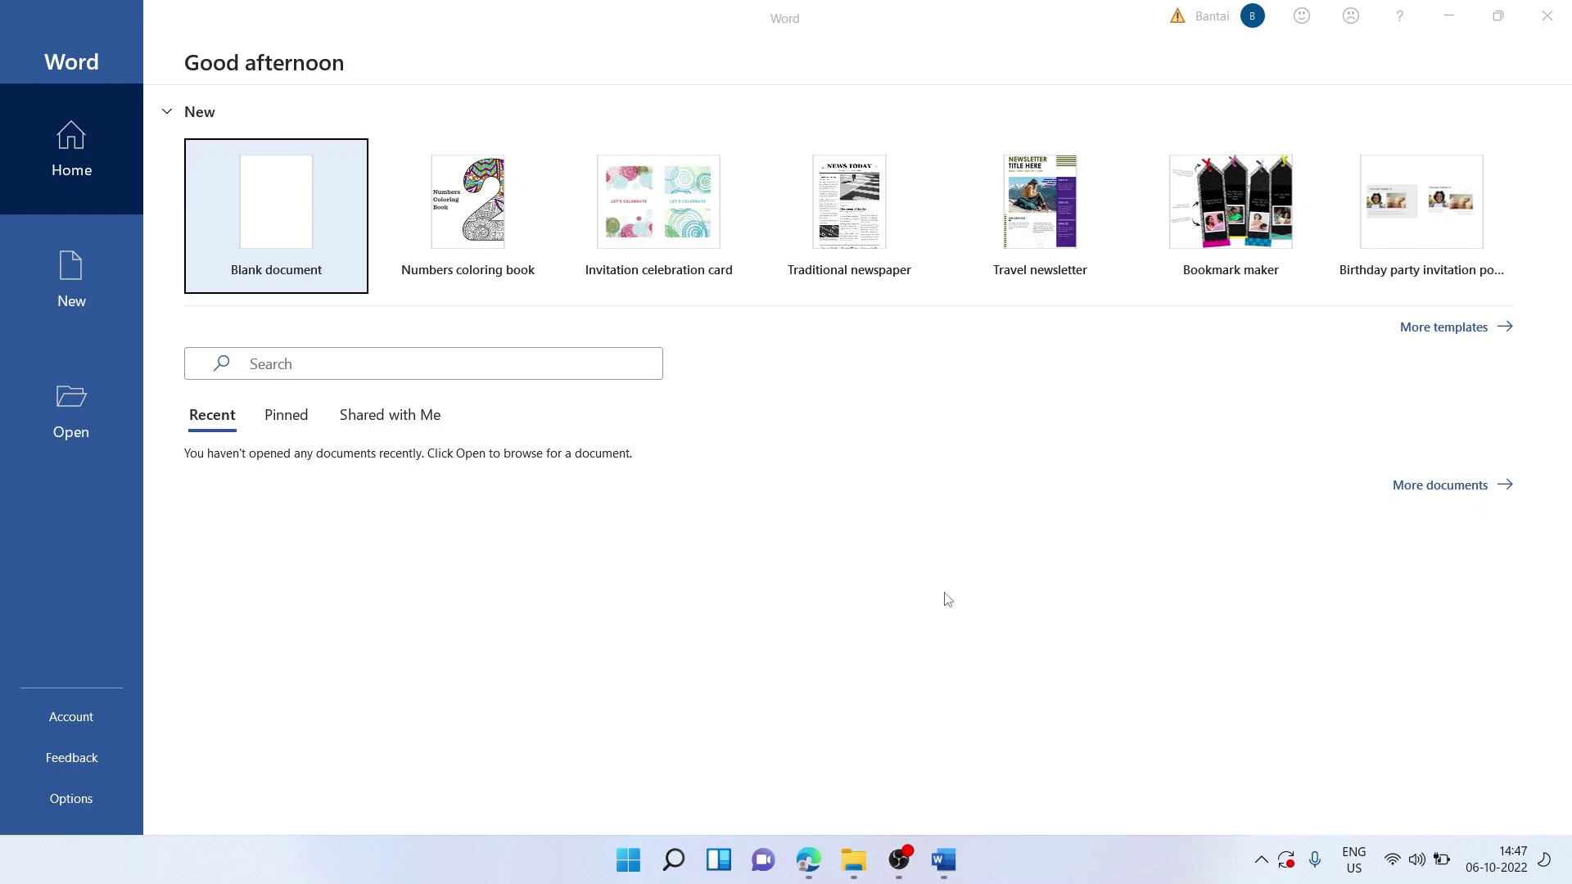
# Open Copy of Sample Invoice PDF from the Sample Pdf folder in Word by dragging it in.
pyautogui.click(854, 859)
pyautogui.doubleClick(1015, 263)
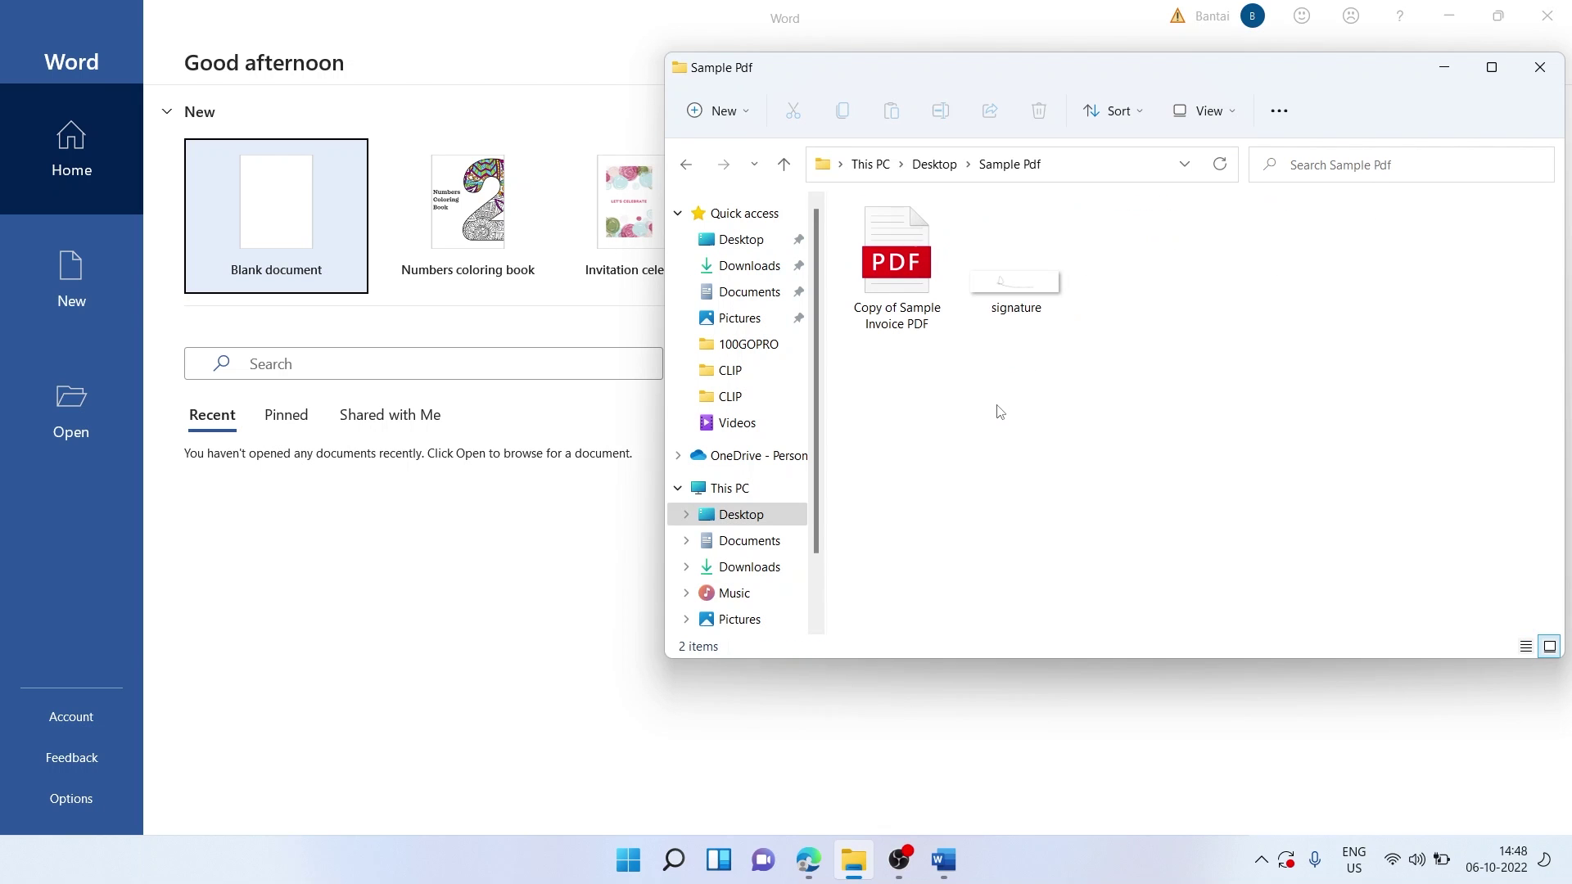
pyautogui.click(916, 258)
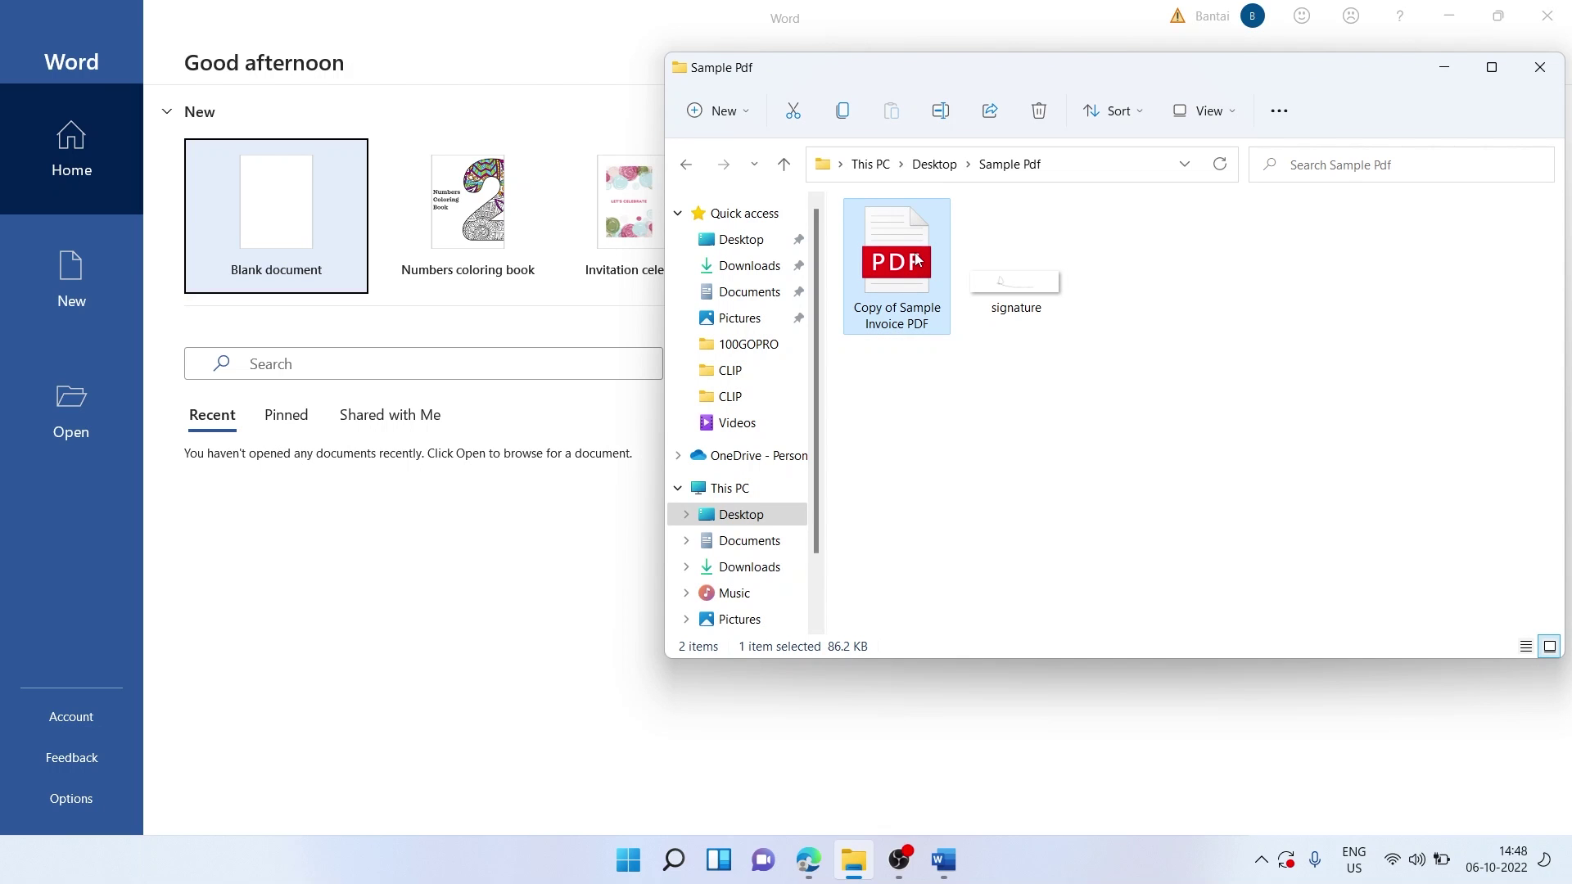
pyautogui.moveTo(916, 258); pyautogui.dragTo(430, 551)
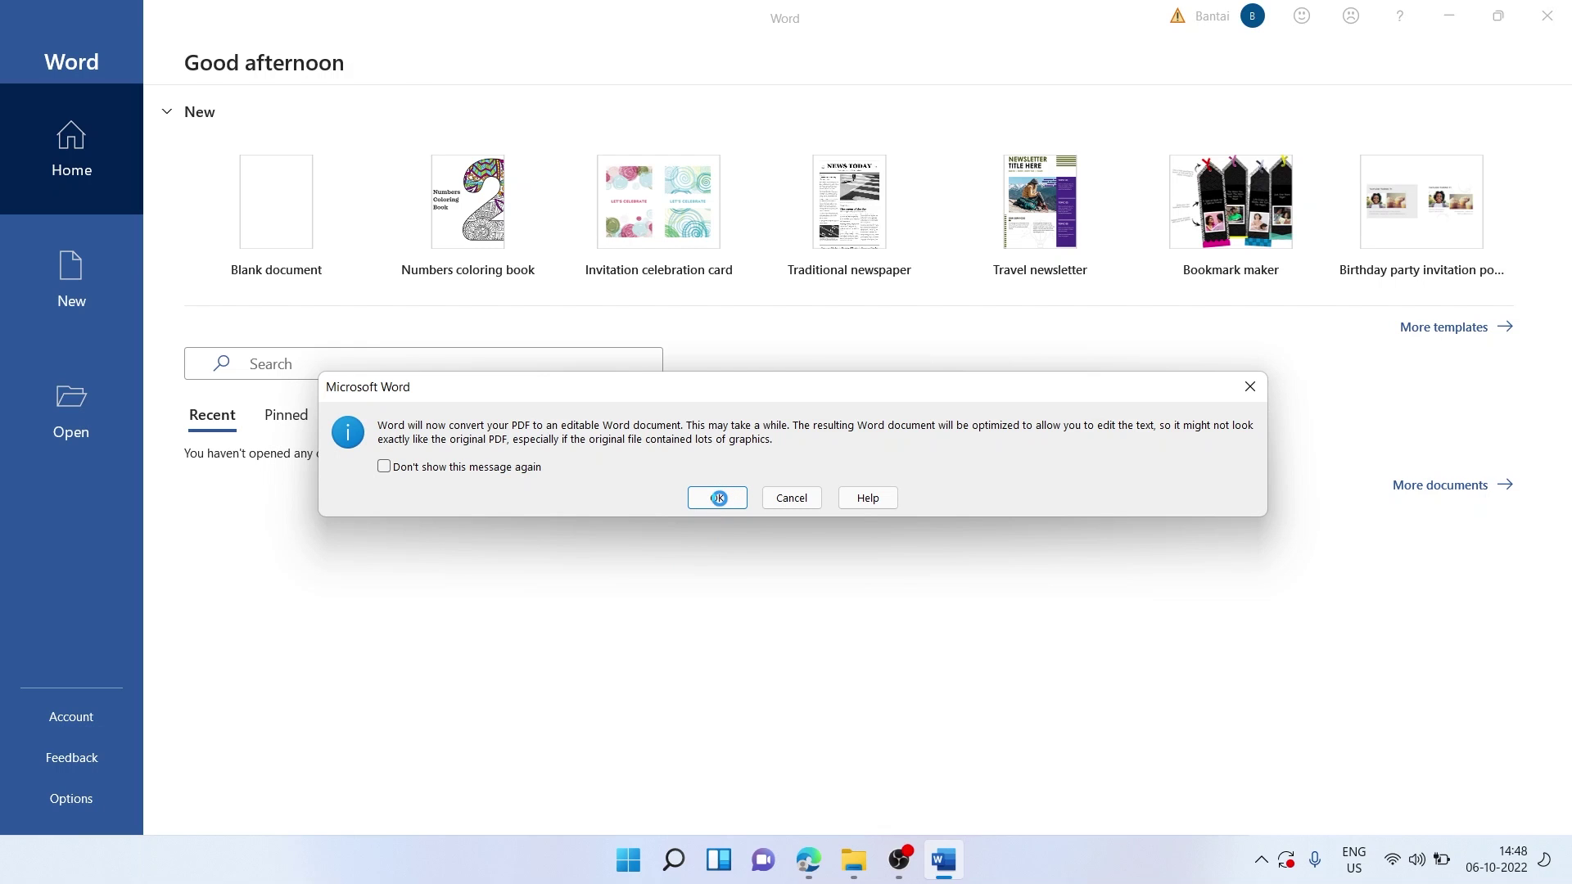
# Accept the PDF conversion and enable editing of the converted invoice.
pyautogui.click(718, 498)
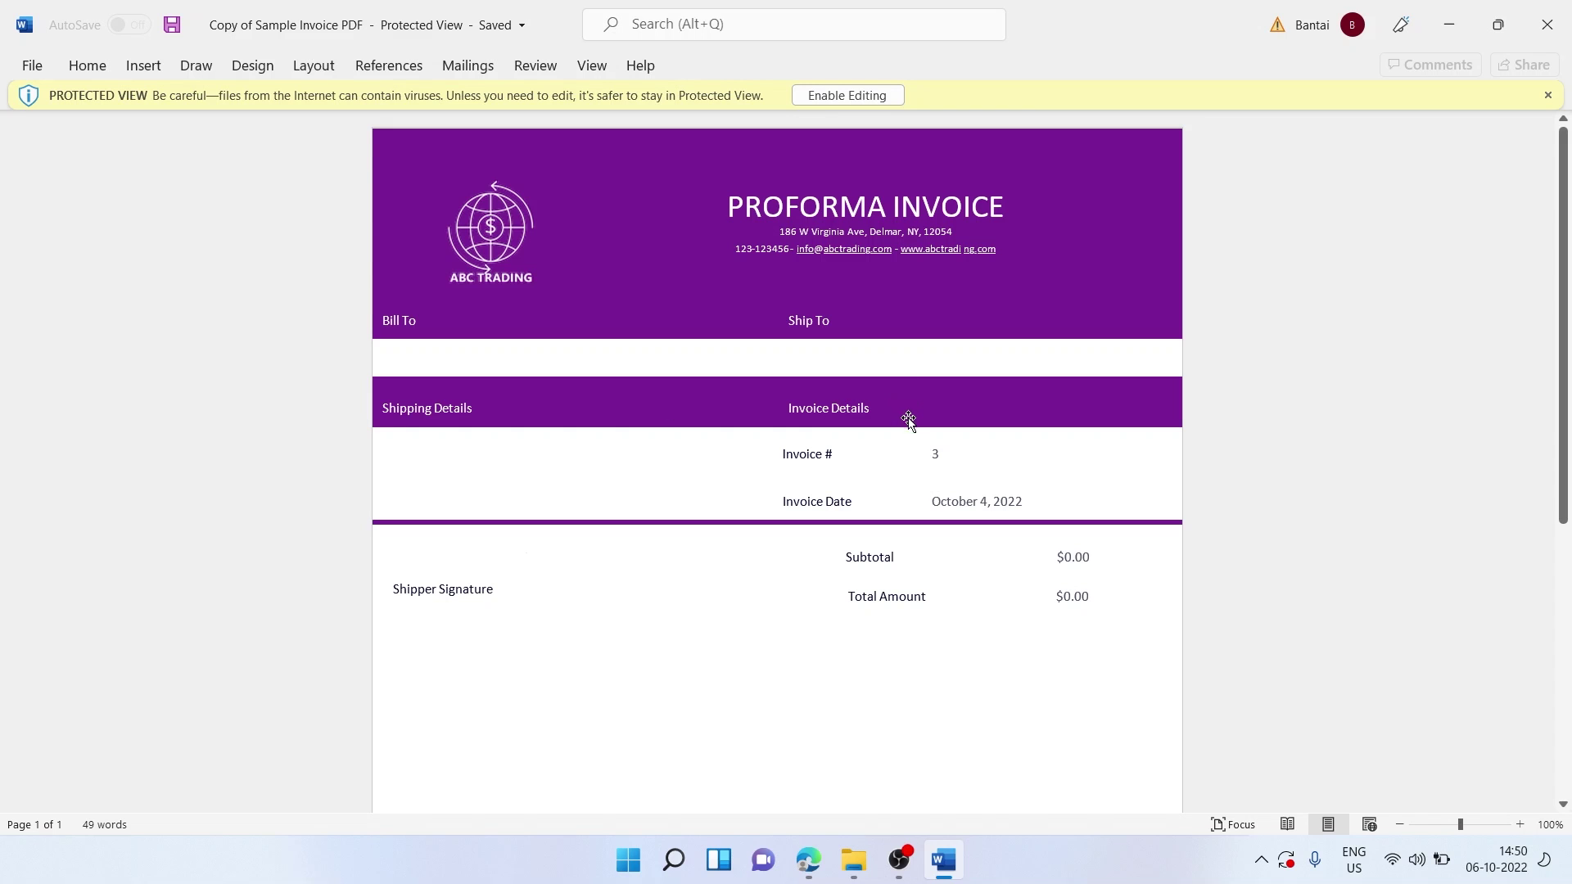
pyautogui.click(852, 96)
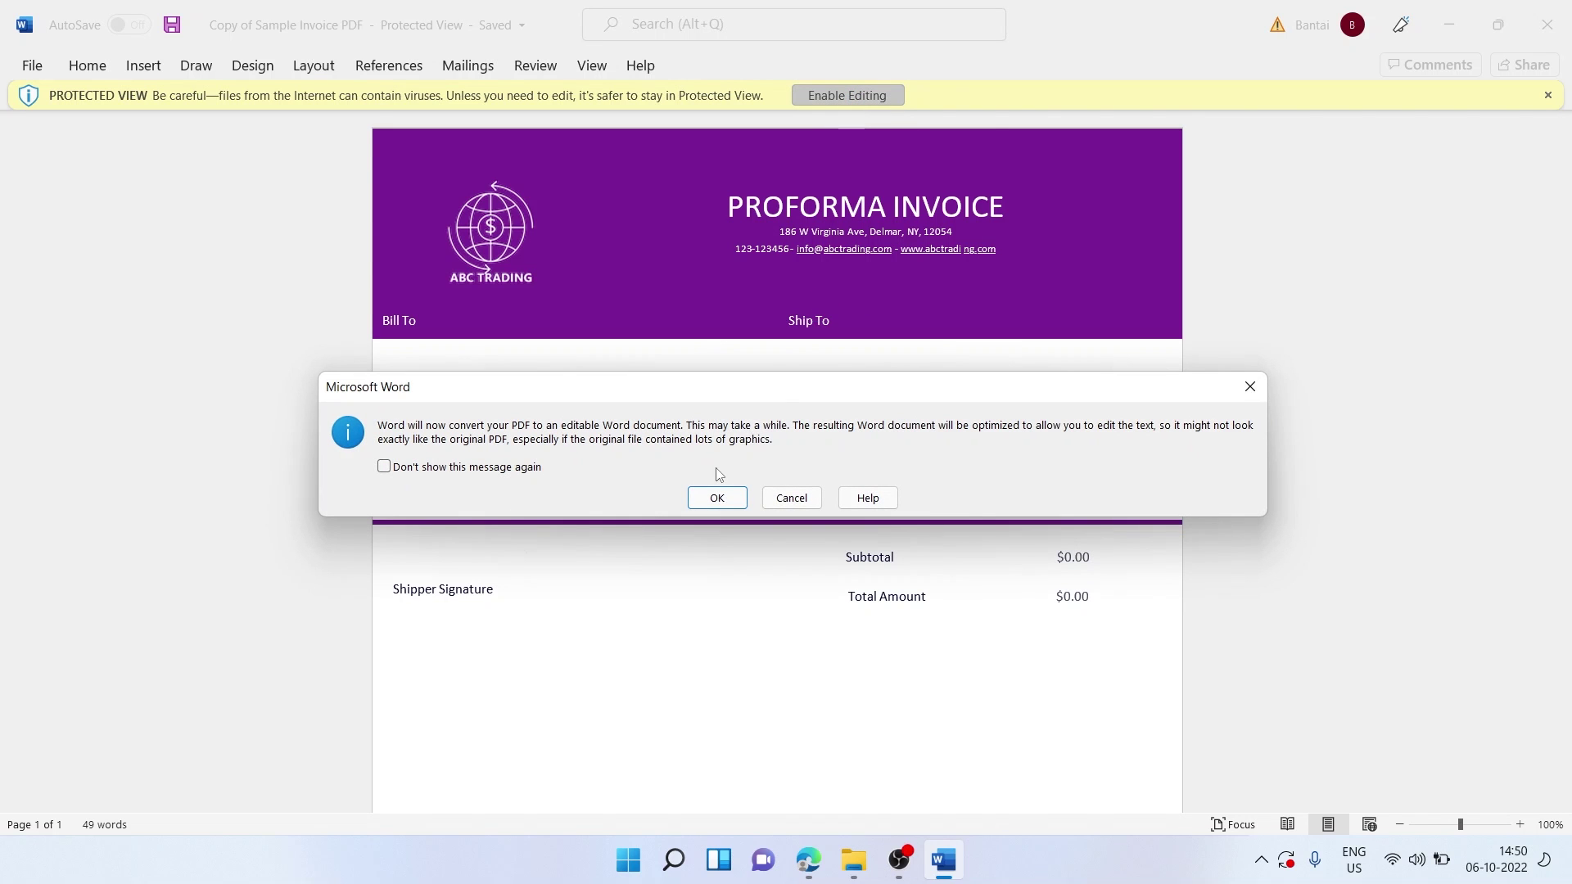
pyautogui.click(717, 496)
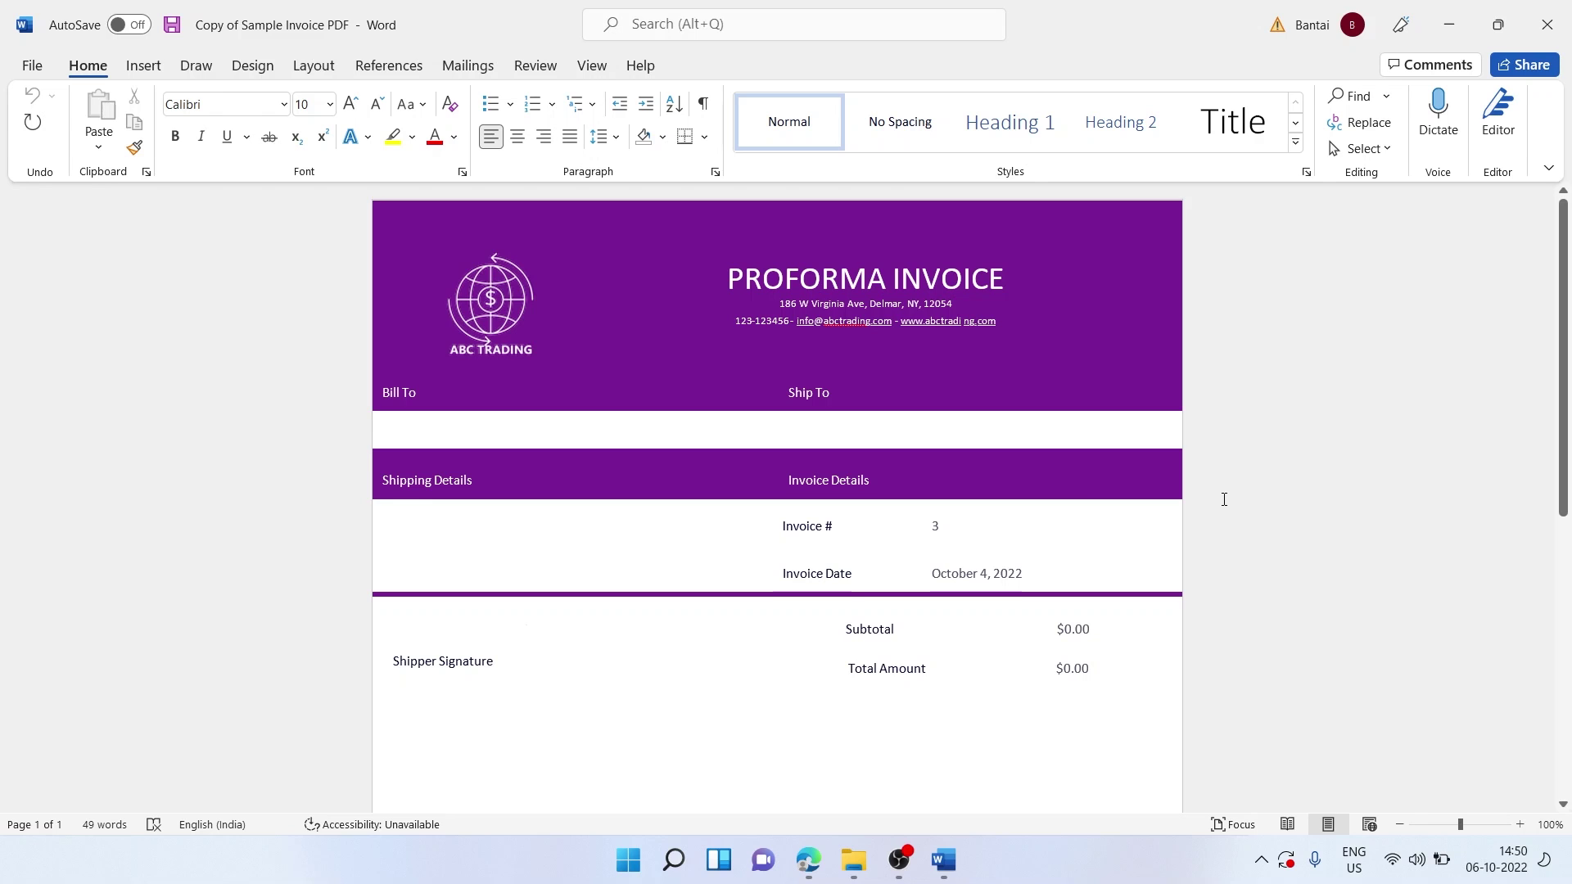
# Change the title from PROFORMA INVOICE to INVOICE.
pyautogui.hotkey('alt', 'n')
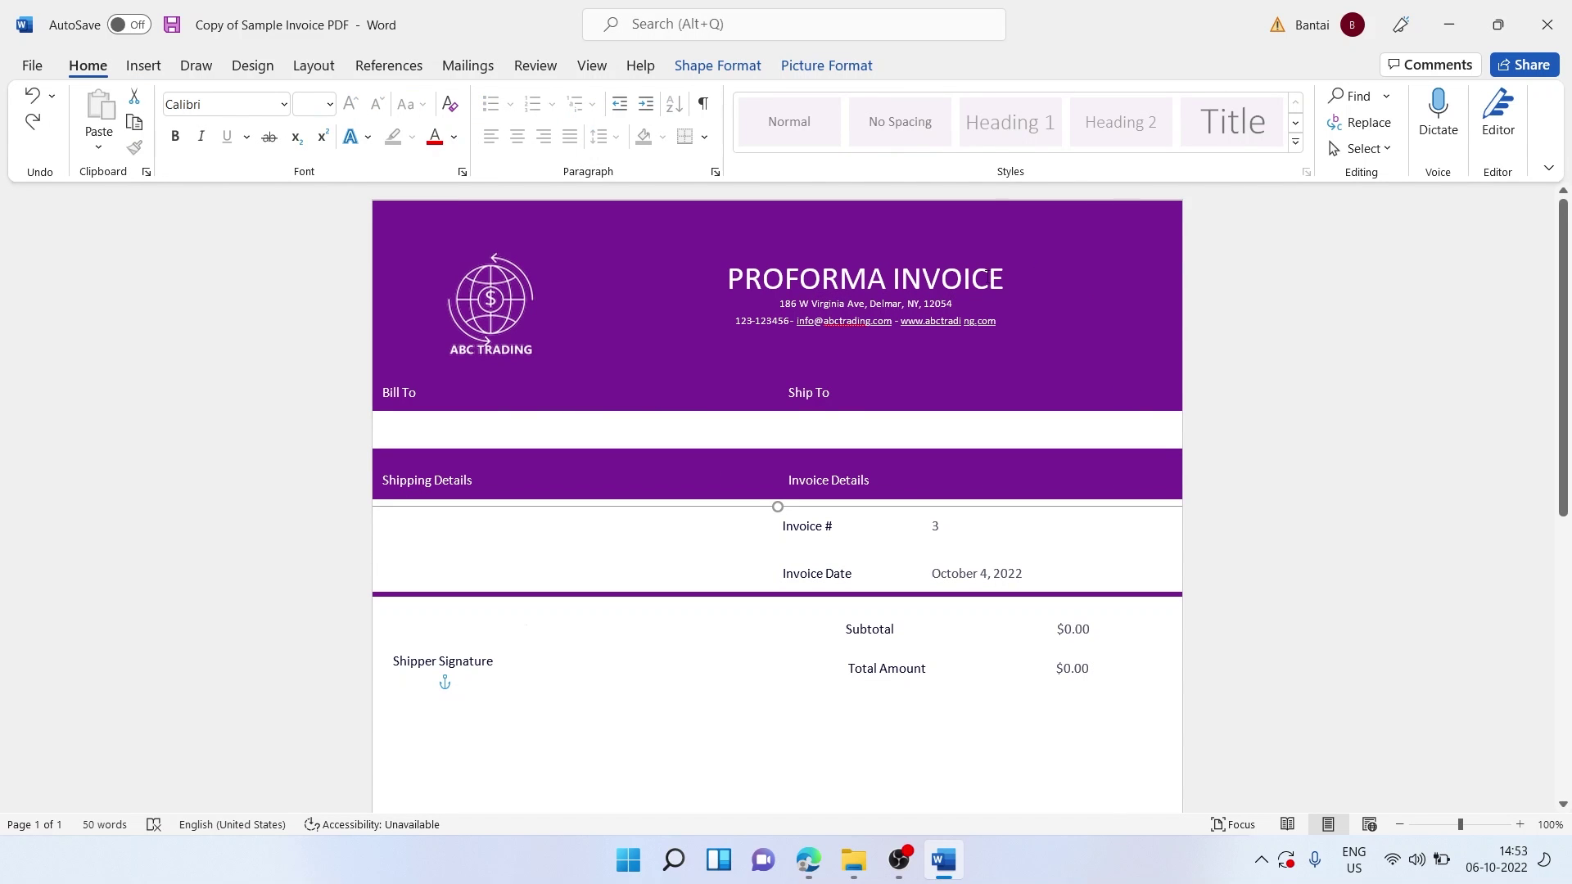
pyautogui.click(813, 275)
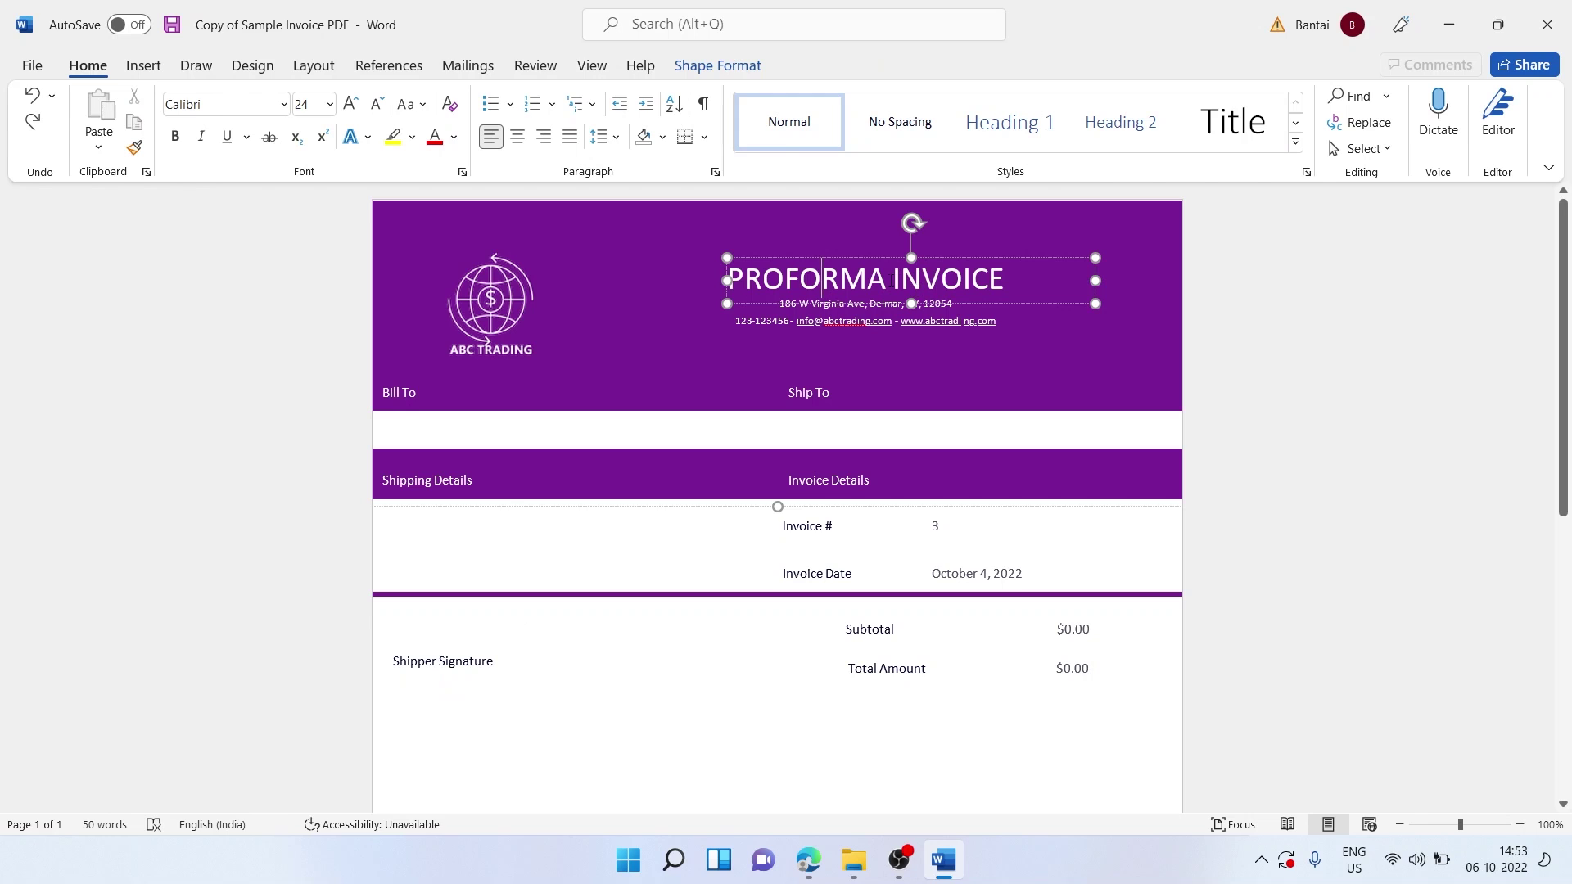
pyautogui.click(884, 278)
pyautogui.press('BackSpace')
pyautogui.press('BackSpace')
pyautogui.press('BackSpace')
pyautogui.press('BackSpace')
pyautogui.press('BackSpace')
pyautogui.press('BackSpace')
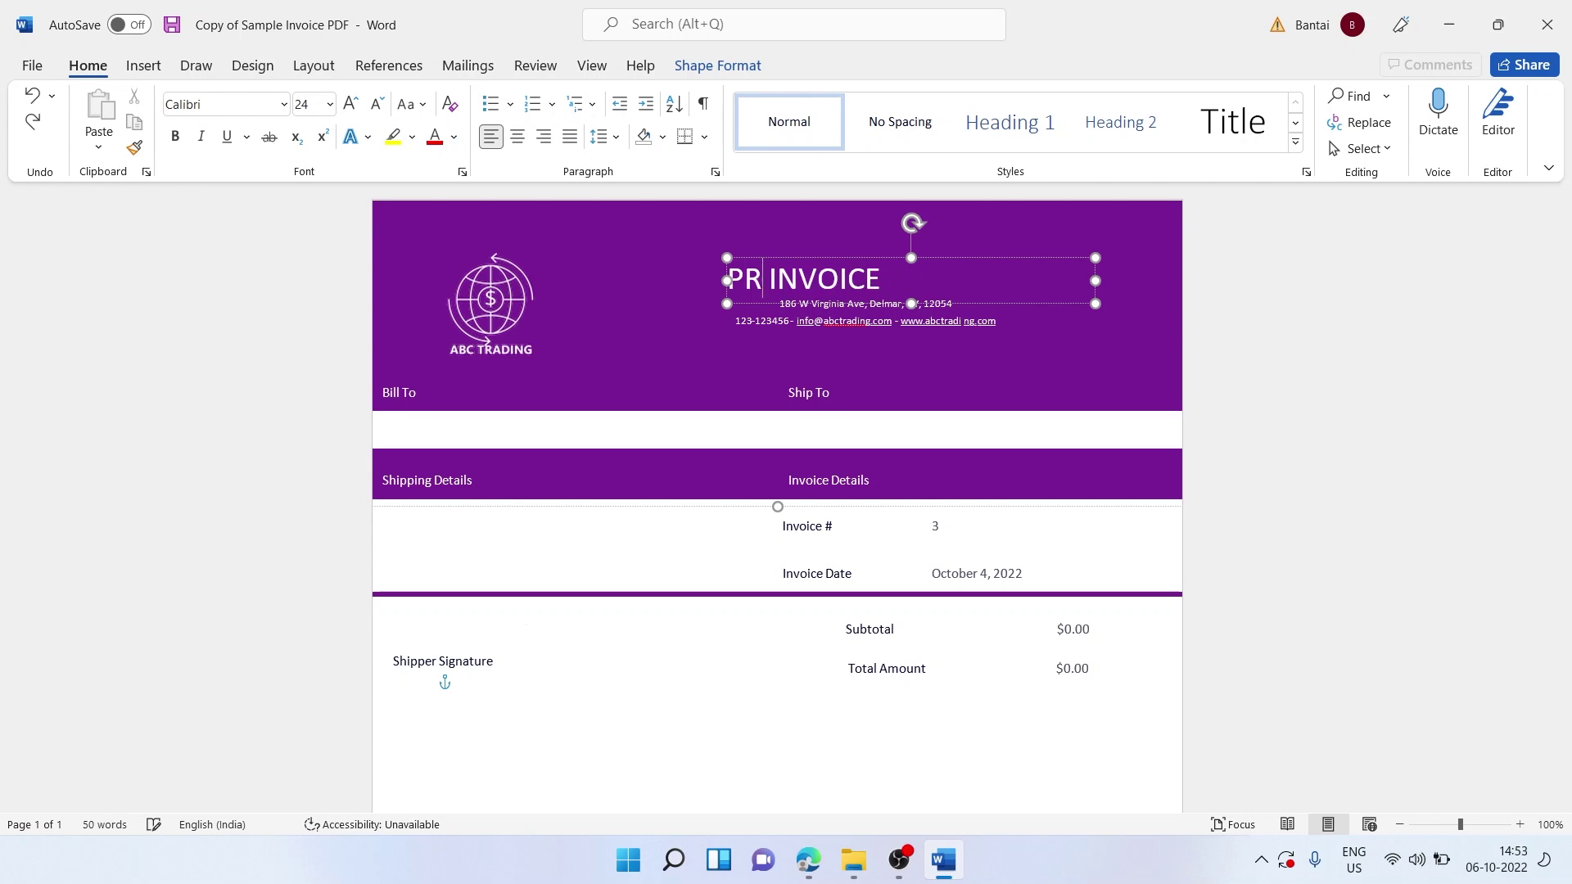
pyautogui.press('BackSpace')
pyautogui.press('BackSpace')
# Type a street address under Shipping Details and begin changing Invoice # to 223.
pyautogui.click(607, 658)
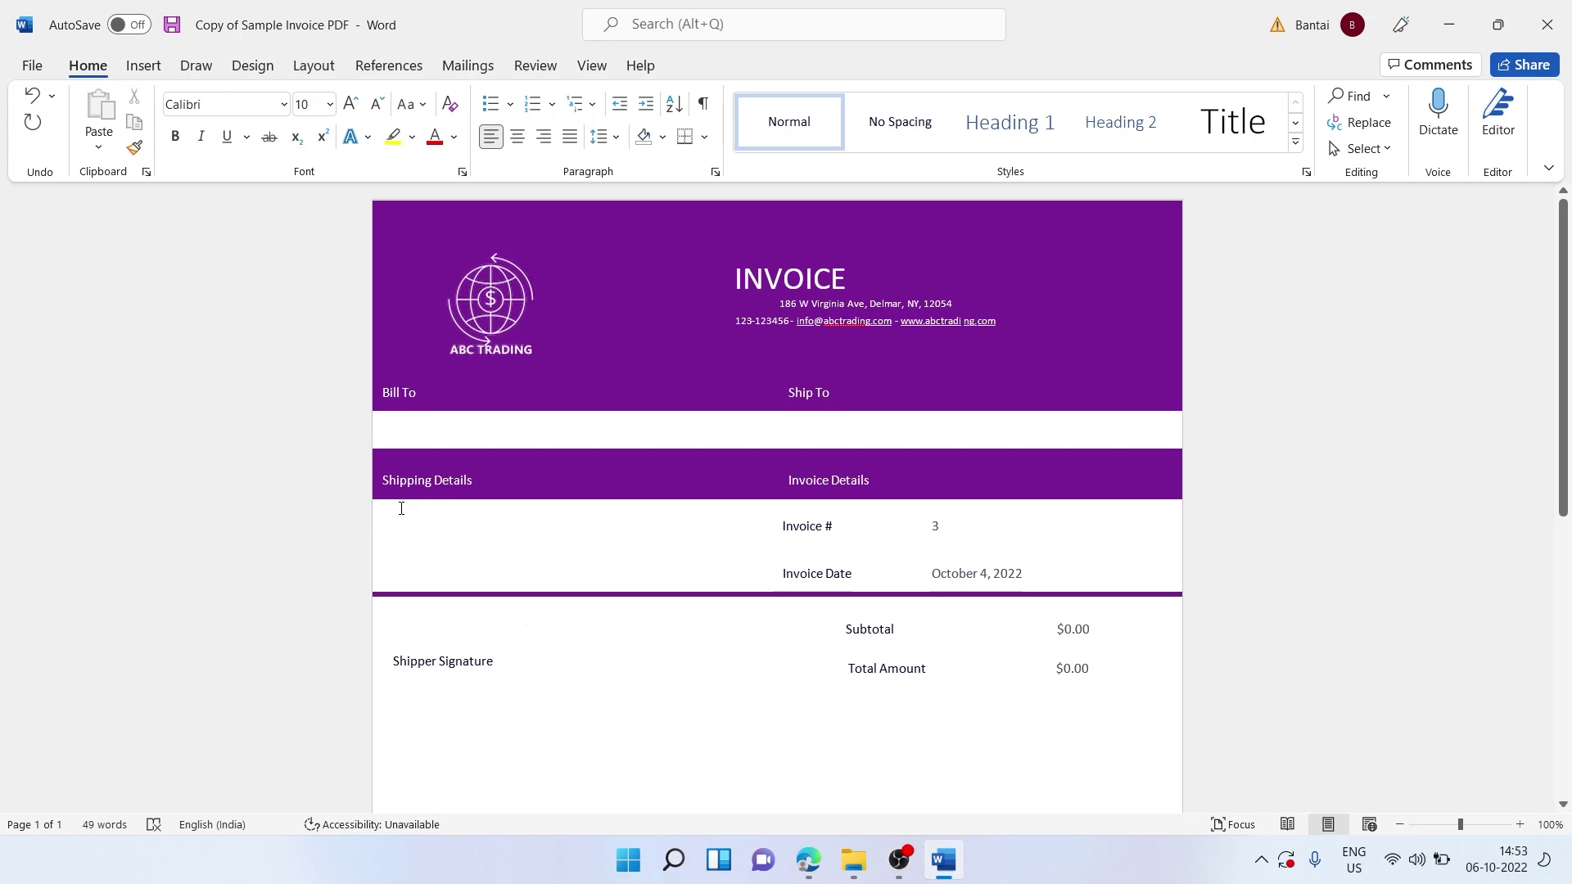
pyautogui.write('143')
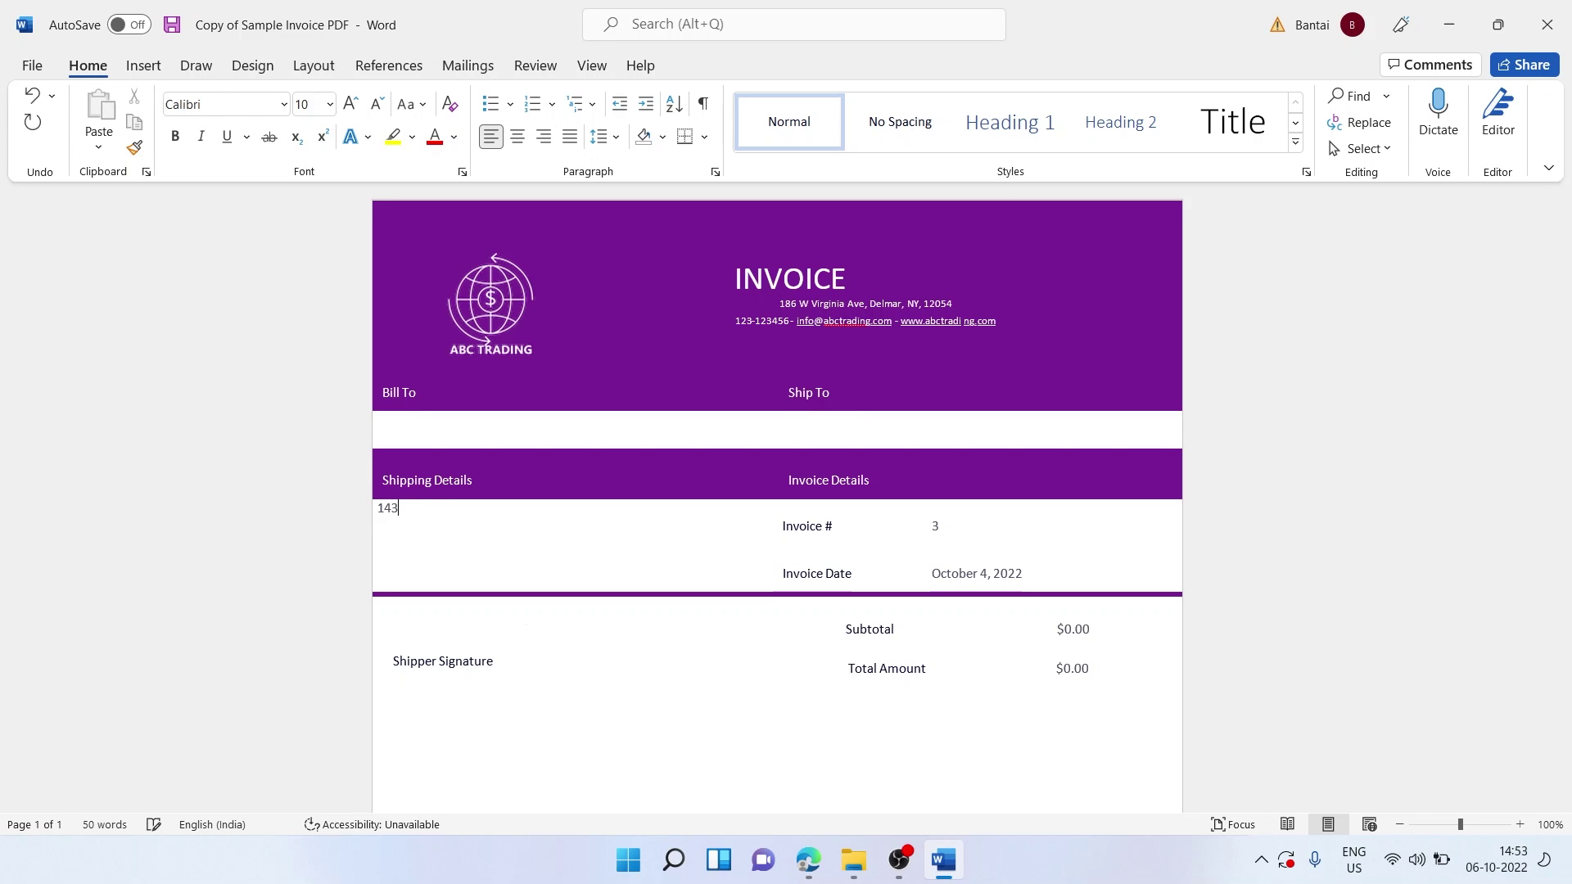
pyautogui.write('/54 New orleans street')
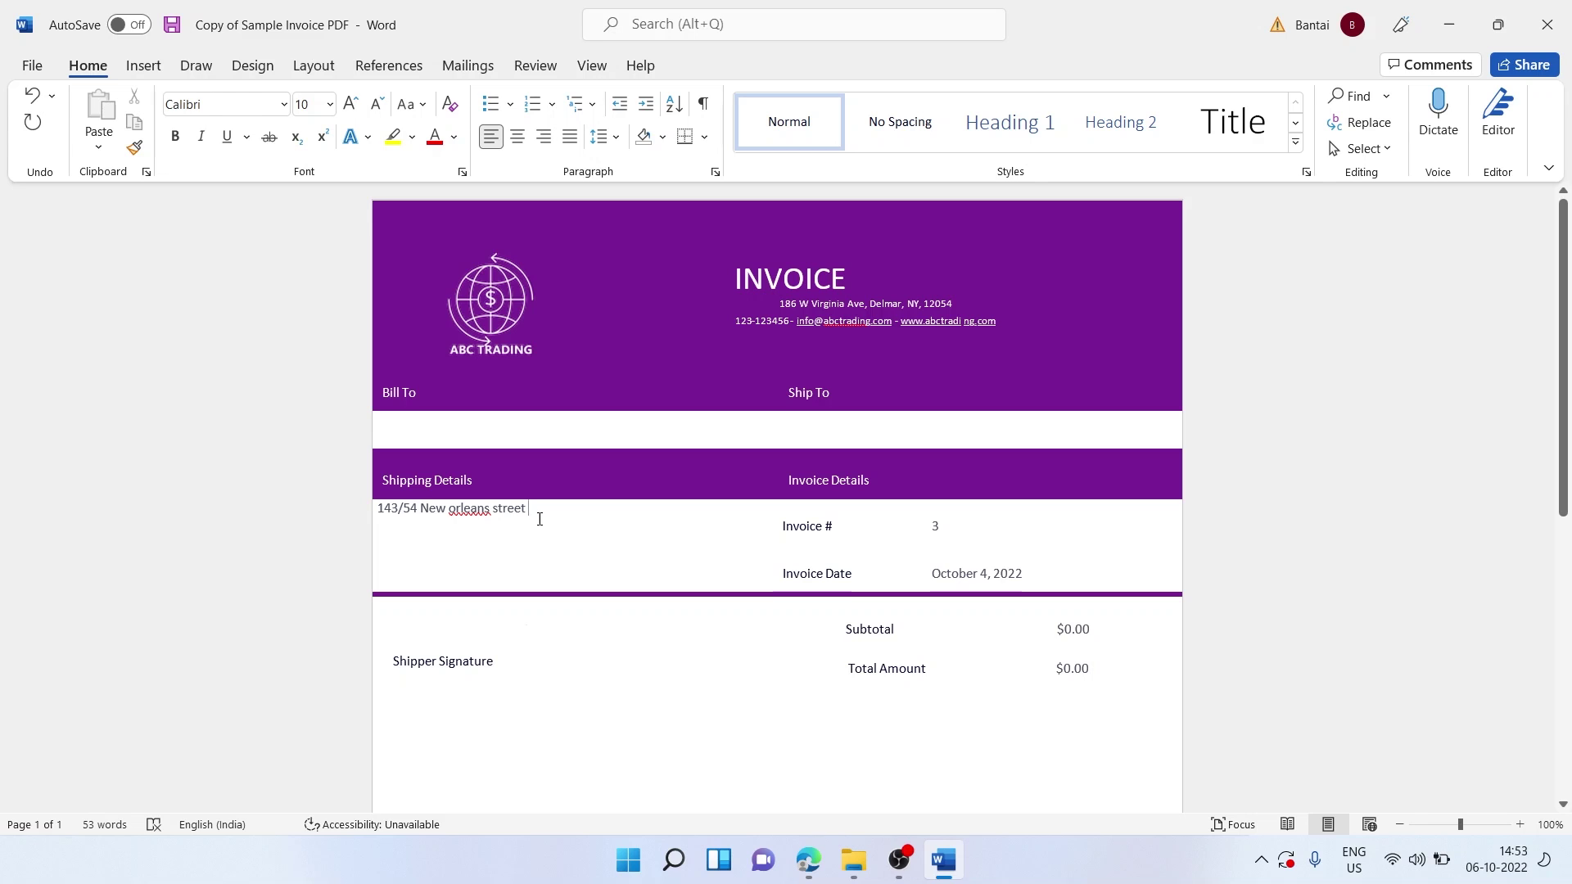
pyautogui.click(933, 525)
pyautogui.write('2')
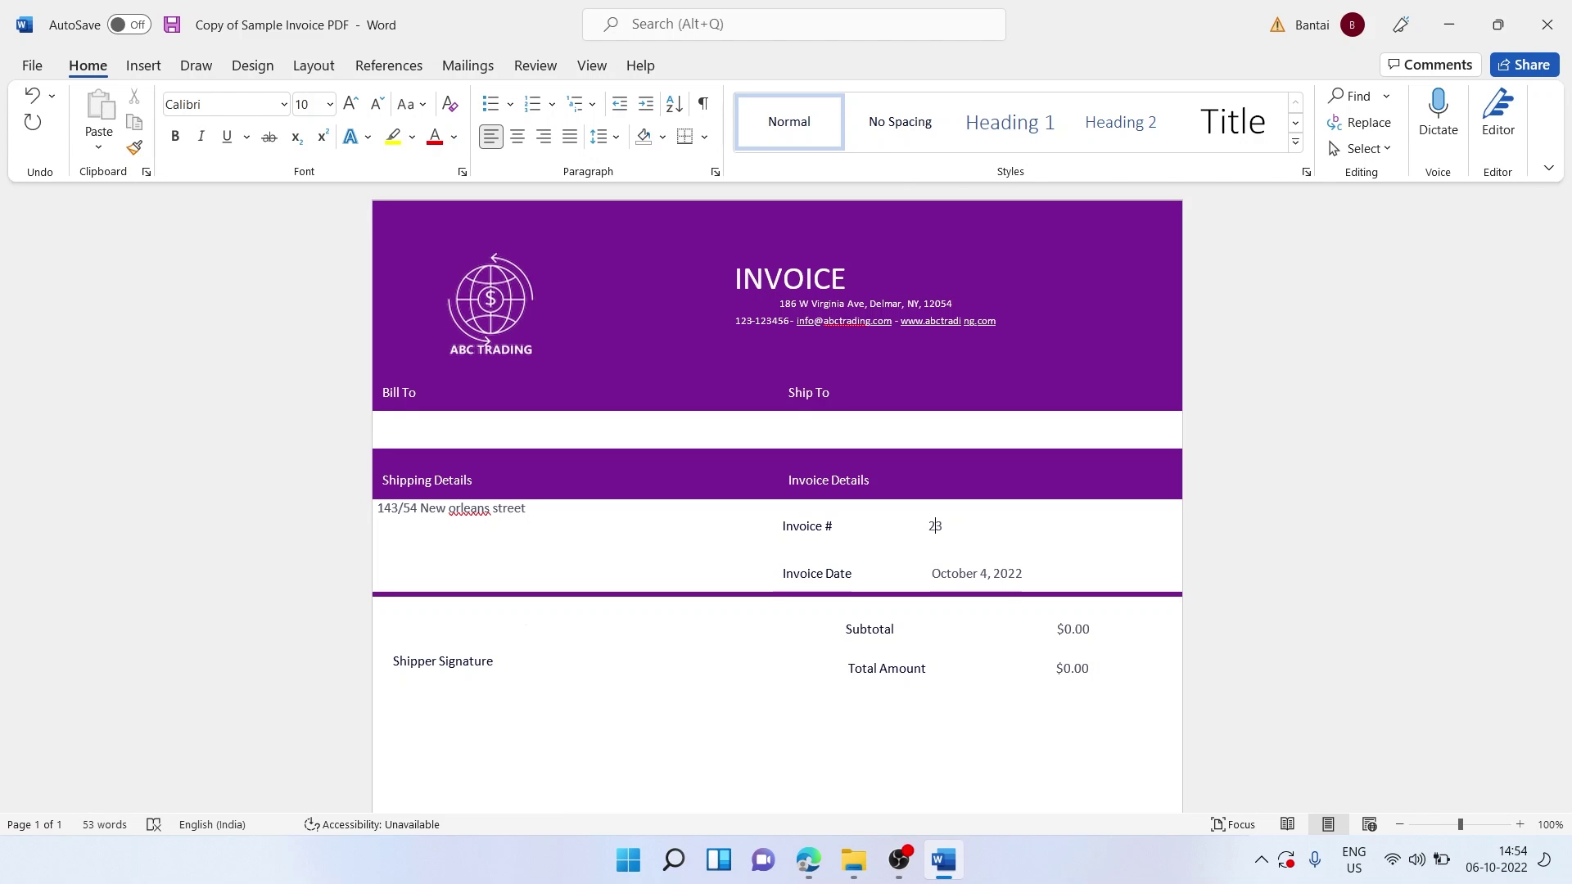
pyautogui.write('2')
# Drag the signature image from the Sample Pdf folder under Shipper Signature and shrink it.
pyautogui.click(853, 860)
pyautogui.click(1031, 232)
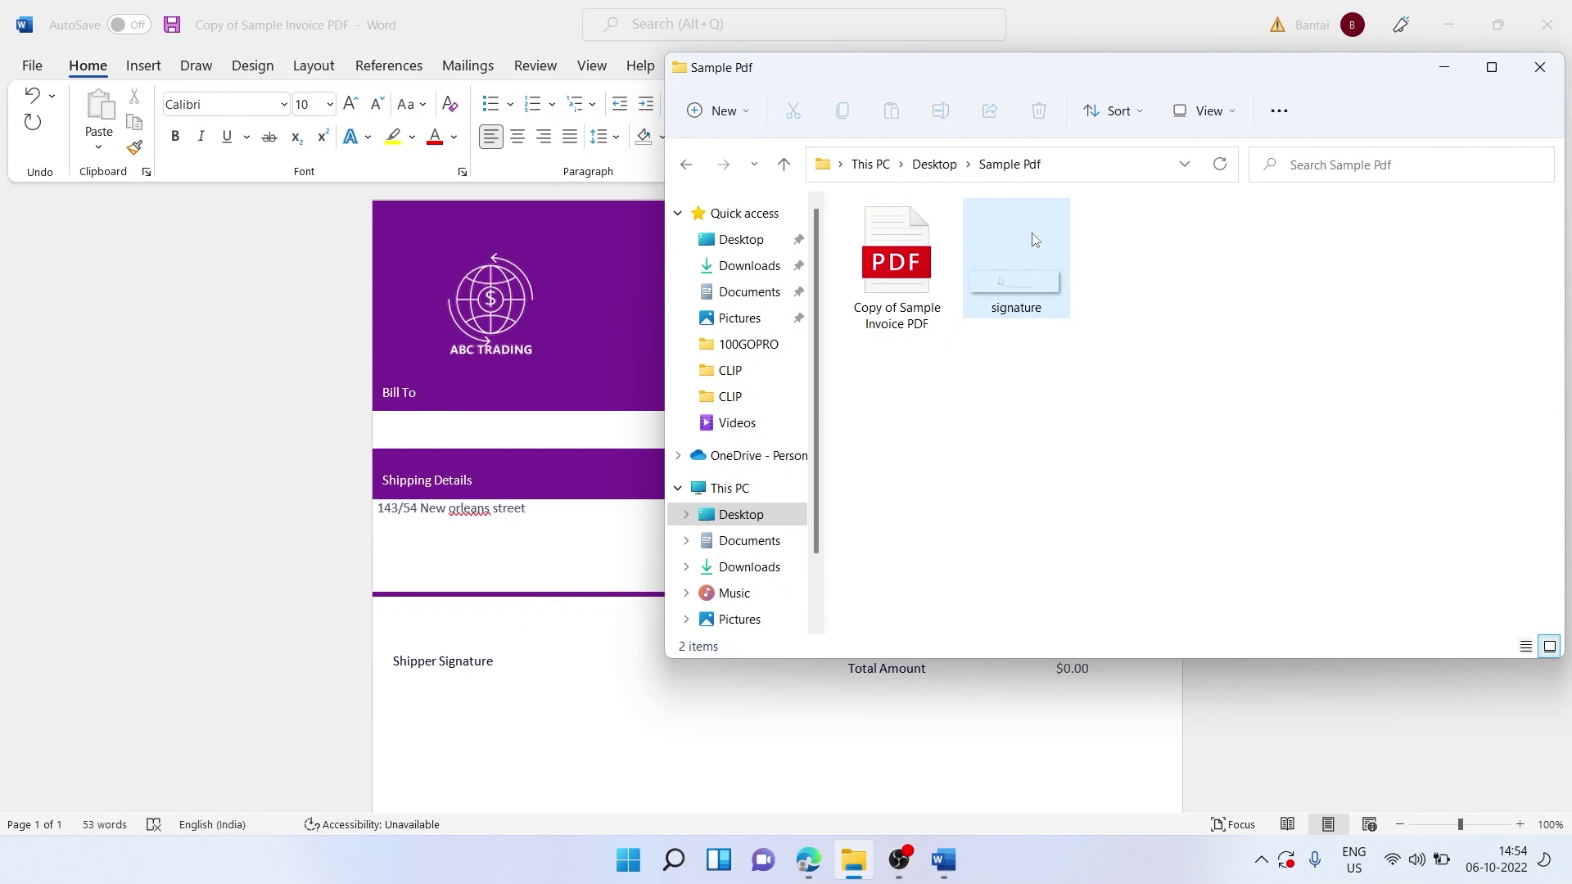
pyautogui.moveTo(984, 375)
pyautogui.mouseDown()
pyautogui.moveTo(1033, 246)
pyautogui.moveTo(917, 409)
pyautogui.moveTo(489, 745)
pyautogui.mouseUp()
pyautogui.click(621, 751)
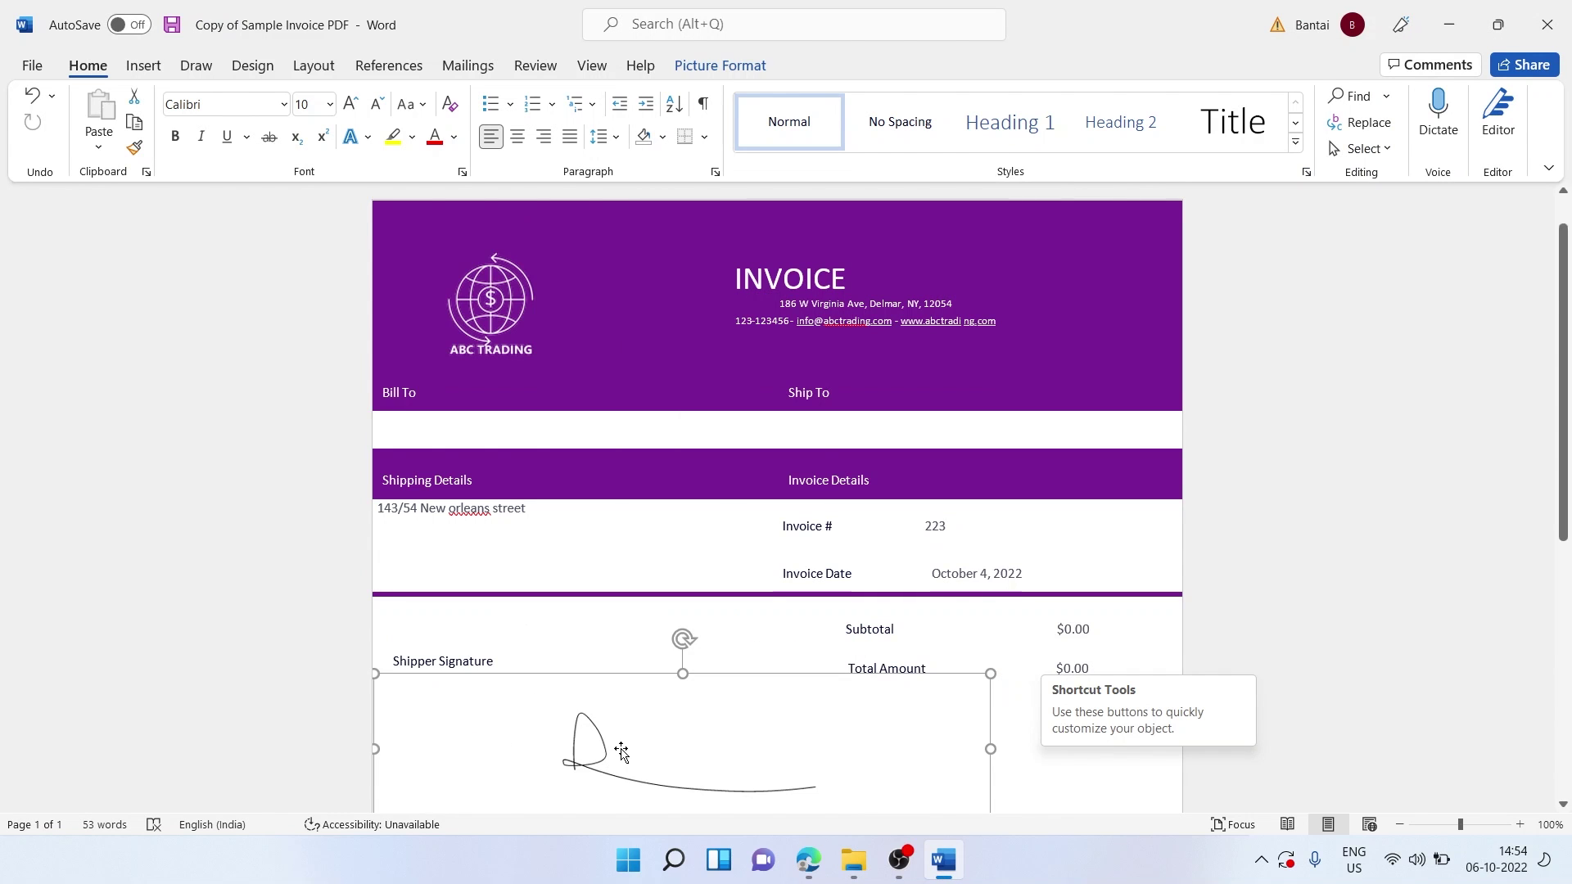
pyautogui.scroll(-5, 800, 636)
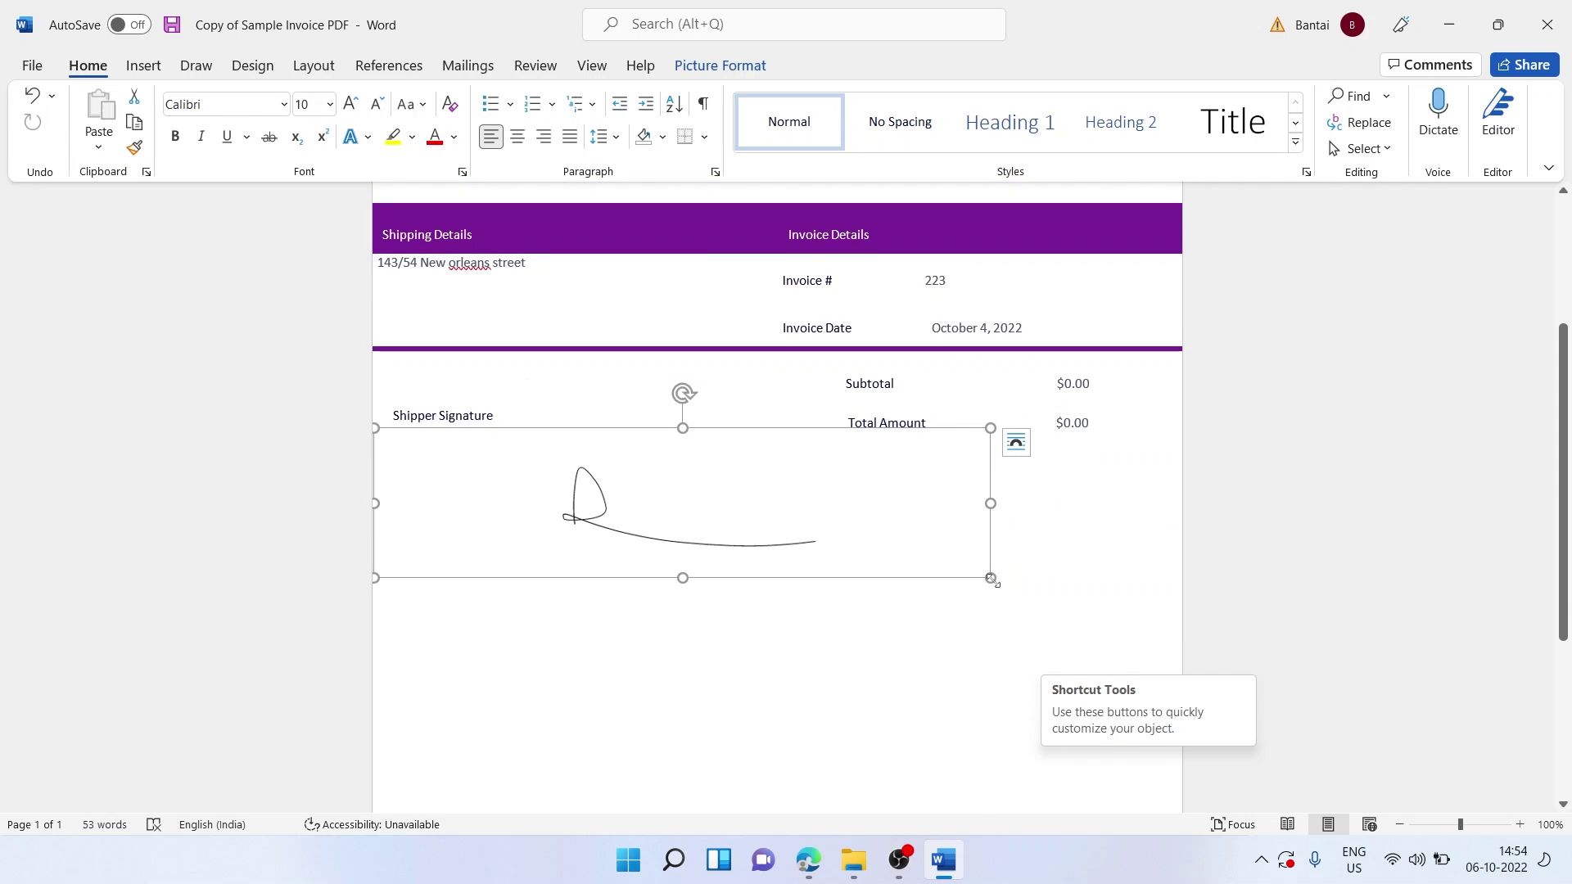
pyautogui.moveTo(985, 576)
pyautogui.mouseDown()
pyautogui.moveTo(825, 516)
pyautogui.moveTo(673, 498)
pyautogui.mouseUp()
pyautogui.click(673, 495)
pyautogui.click(479, 473)
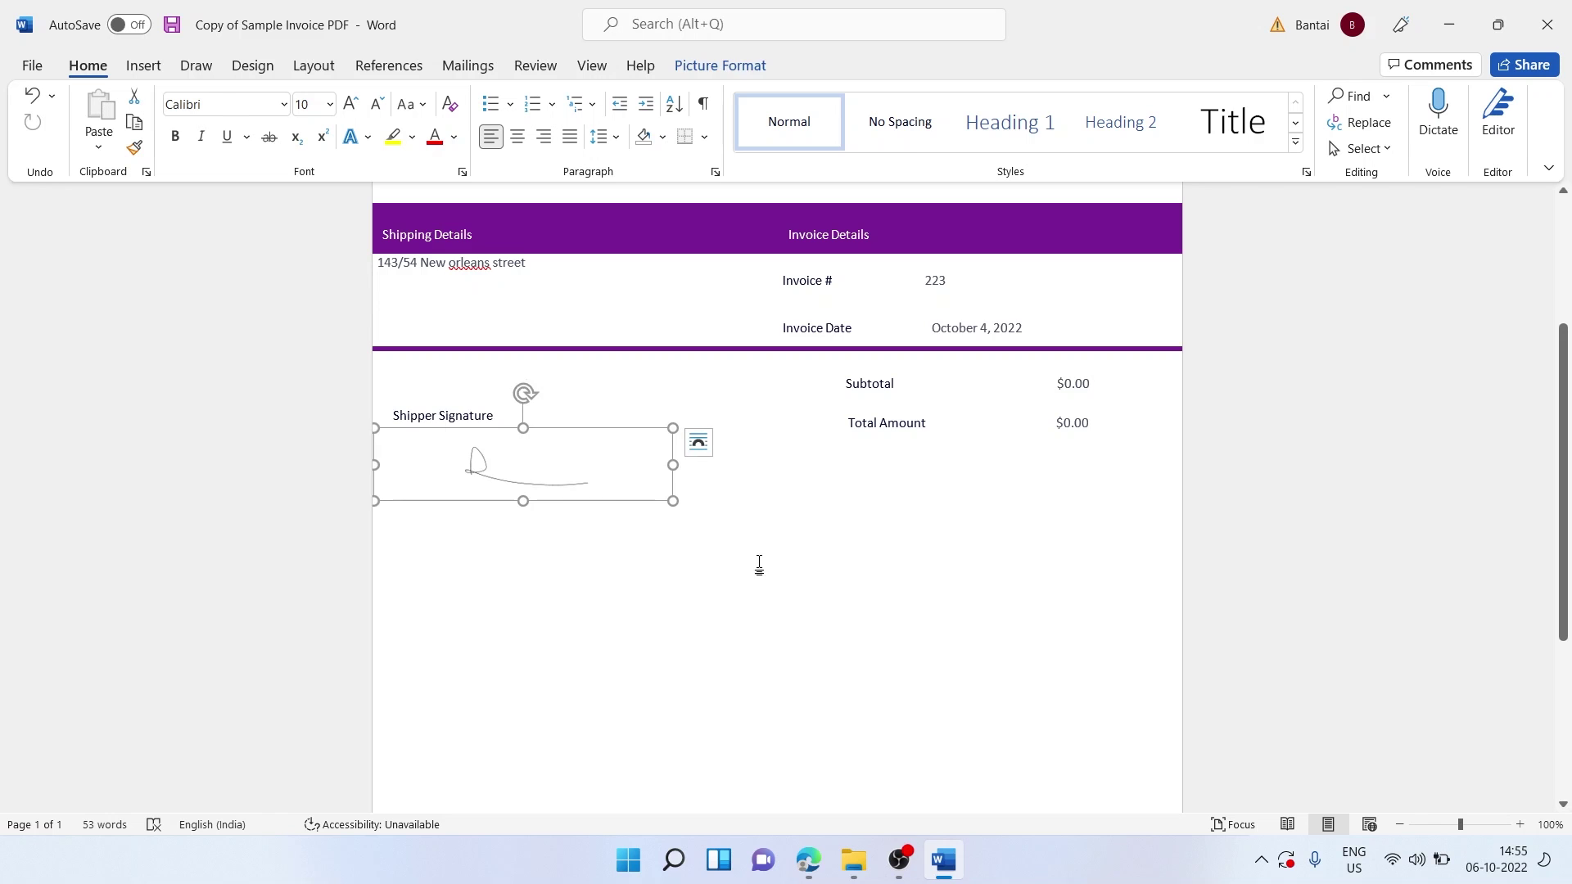
pyautogui.scroll(1, 764, 572)
pyautogui.click(670, 638)
pyautogui.scroll(4, 678, 643)
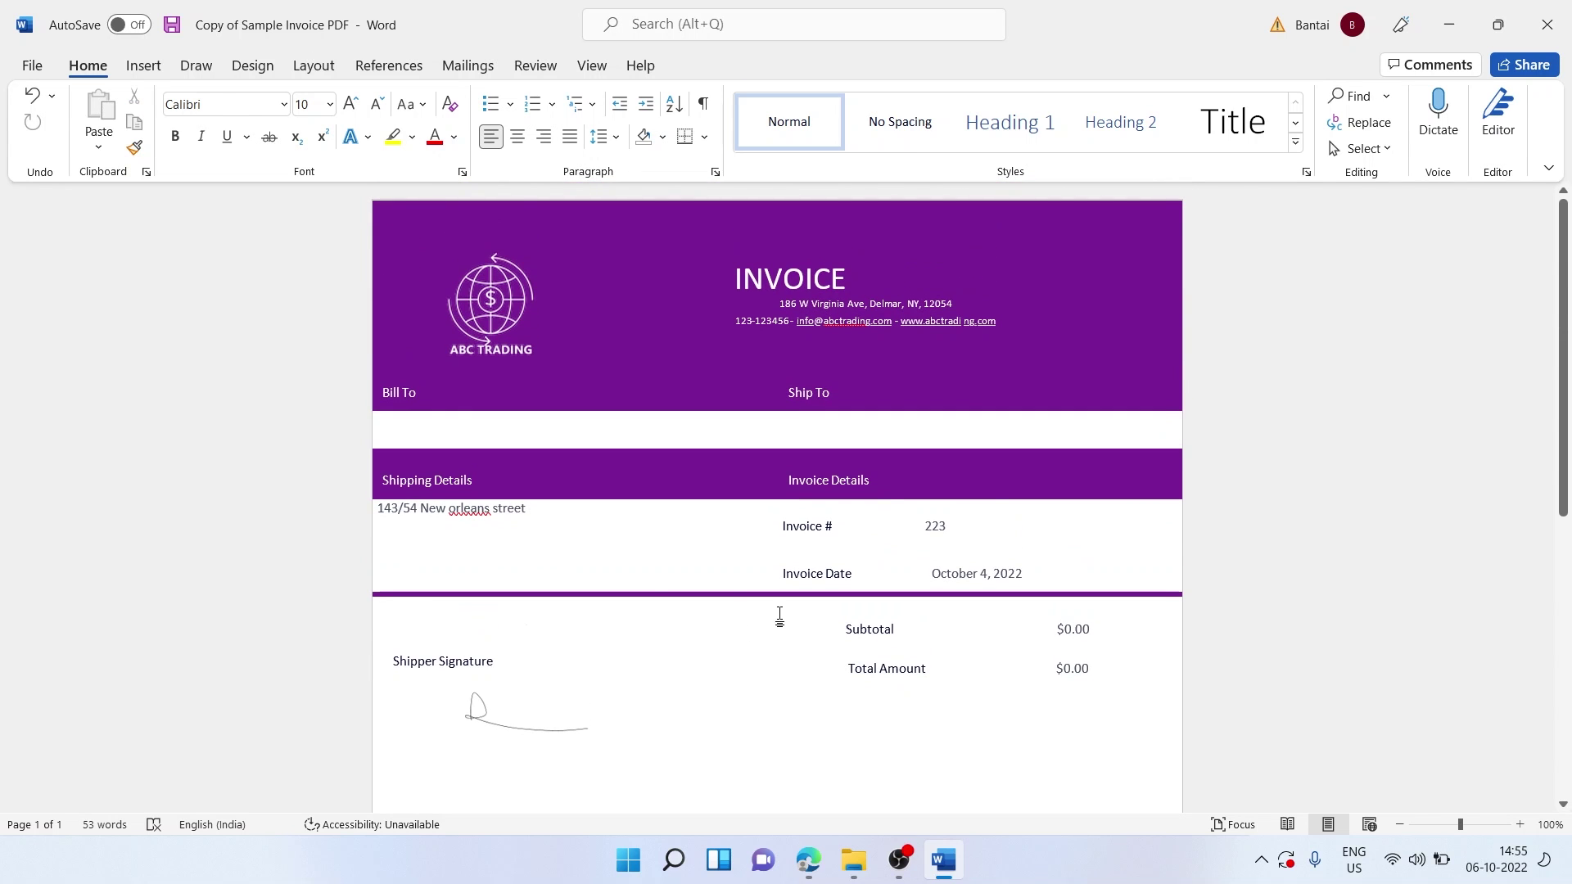
# Save the invoice as Copy of Sample Invoice PDF.pdf in the Sample Pdf folder and confirm it there.
pyautogui.click(41, 63)
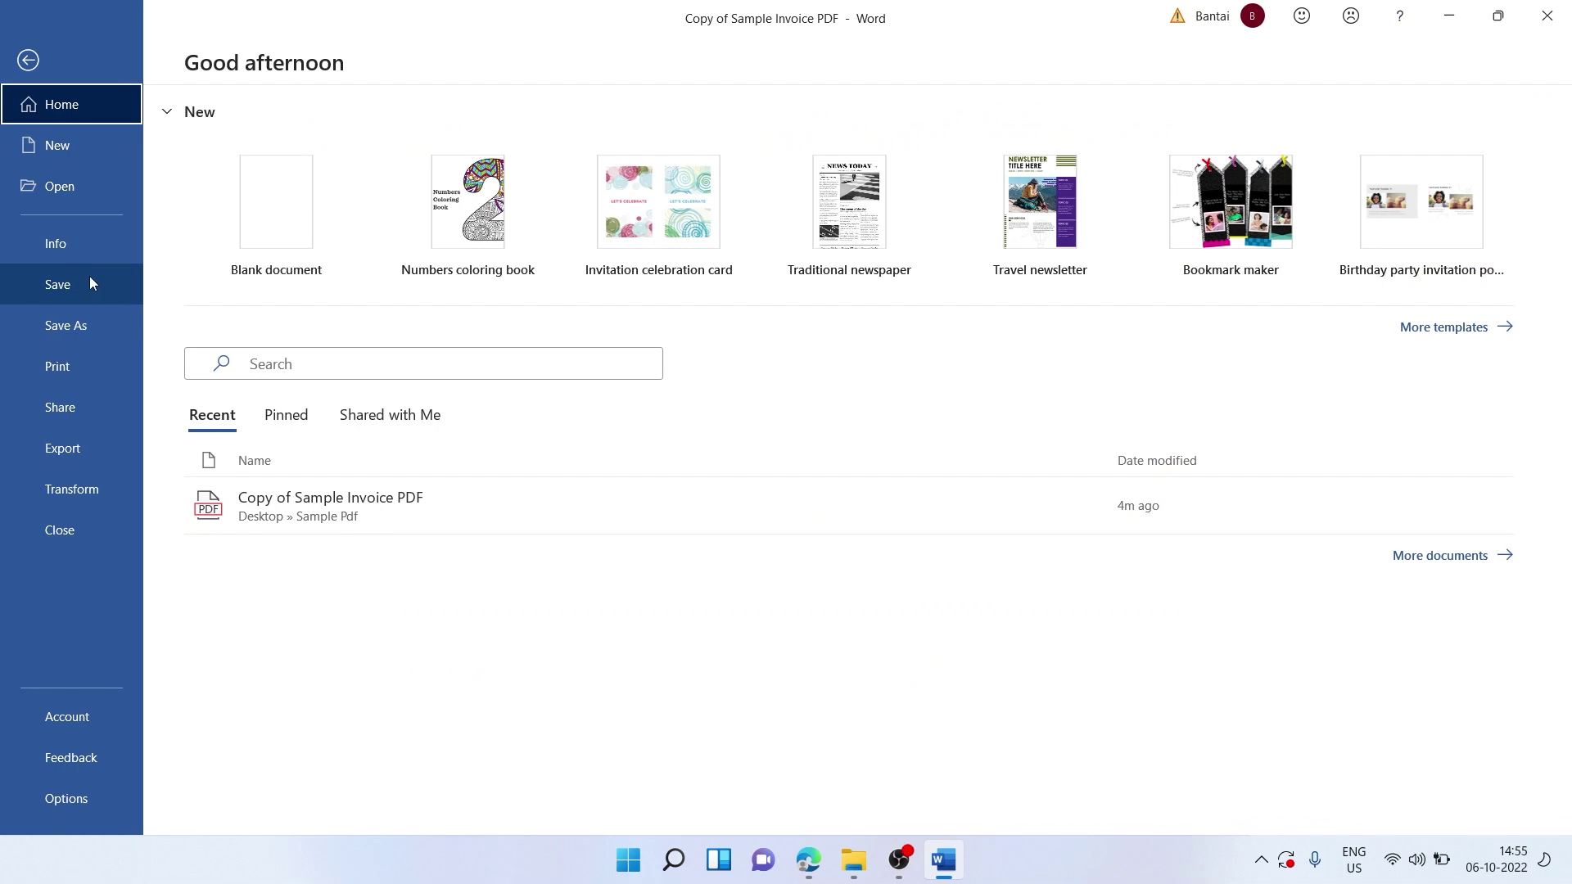
pyautogui.click(77, 328)
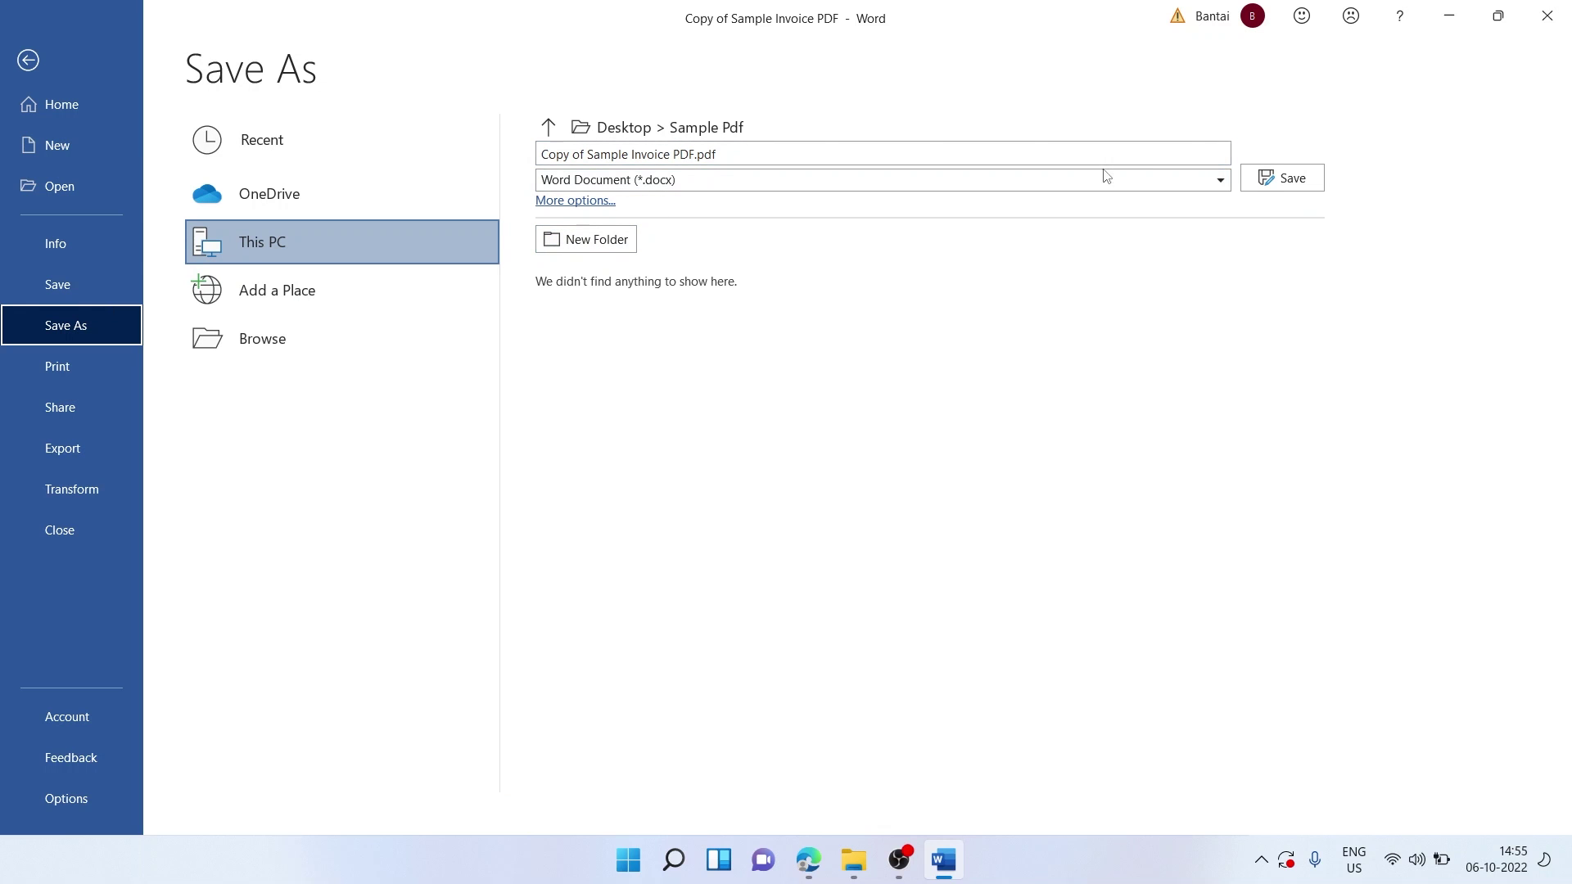
pyautogui.click(1279, 178)
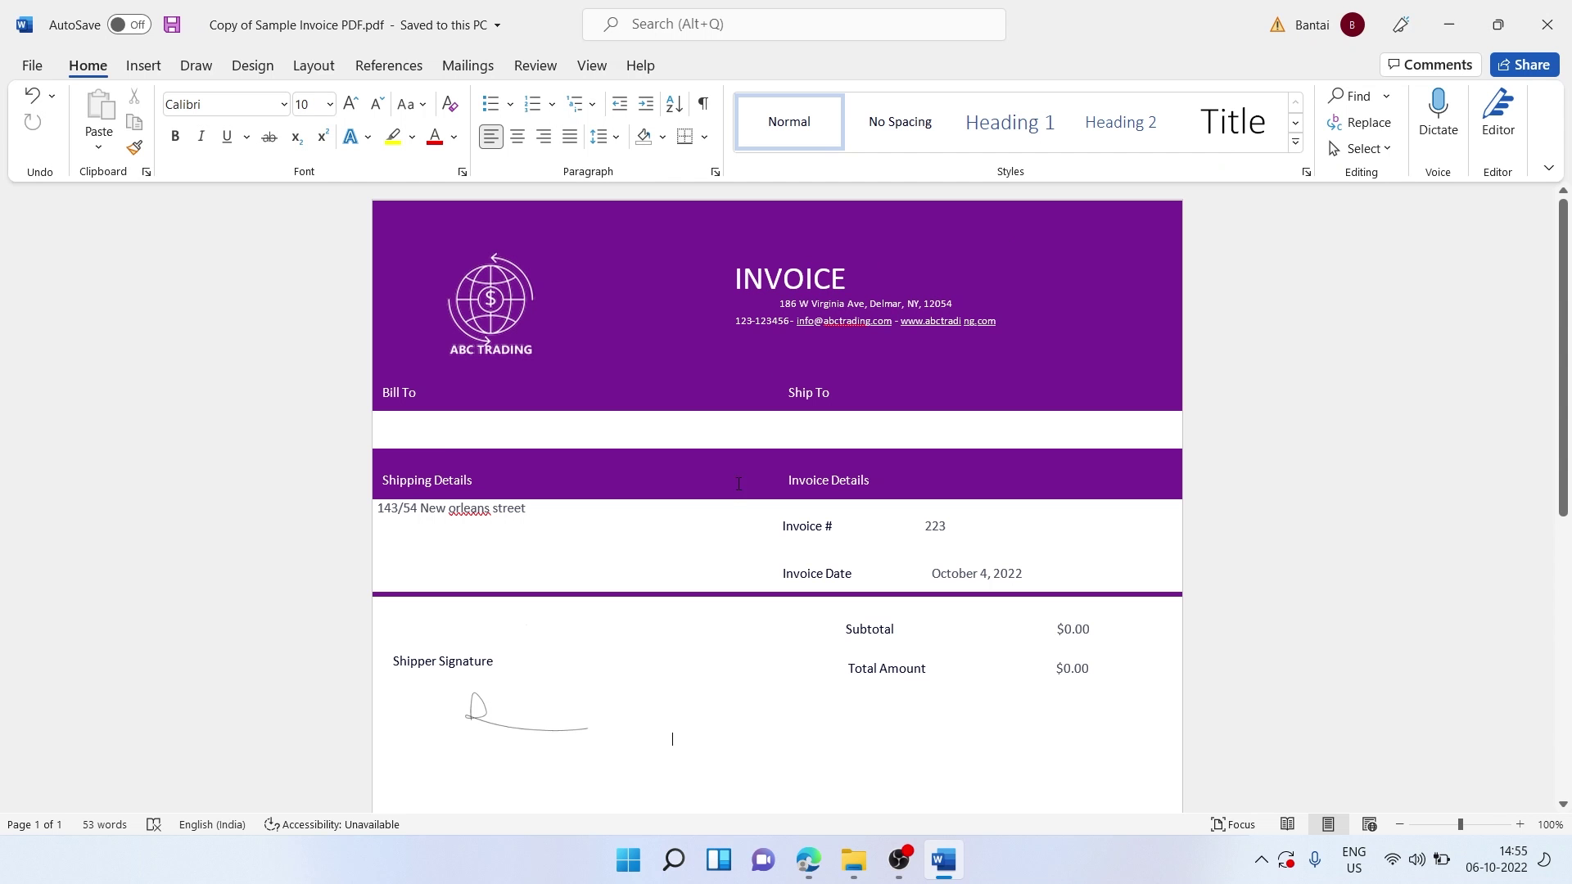
pyautogui.hotkey('alt', 'Tab')
pyautogui.click(1017, 254)
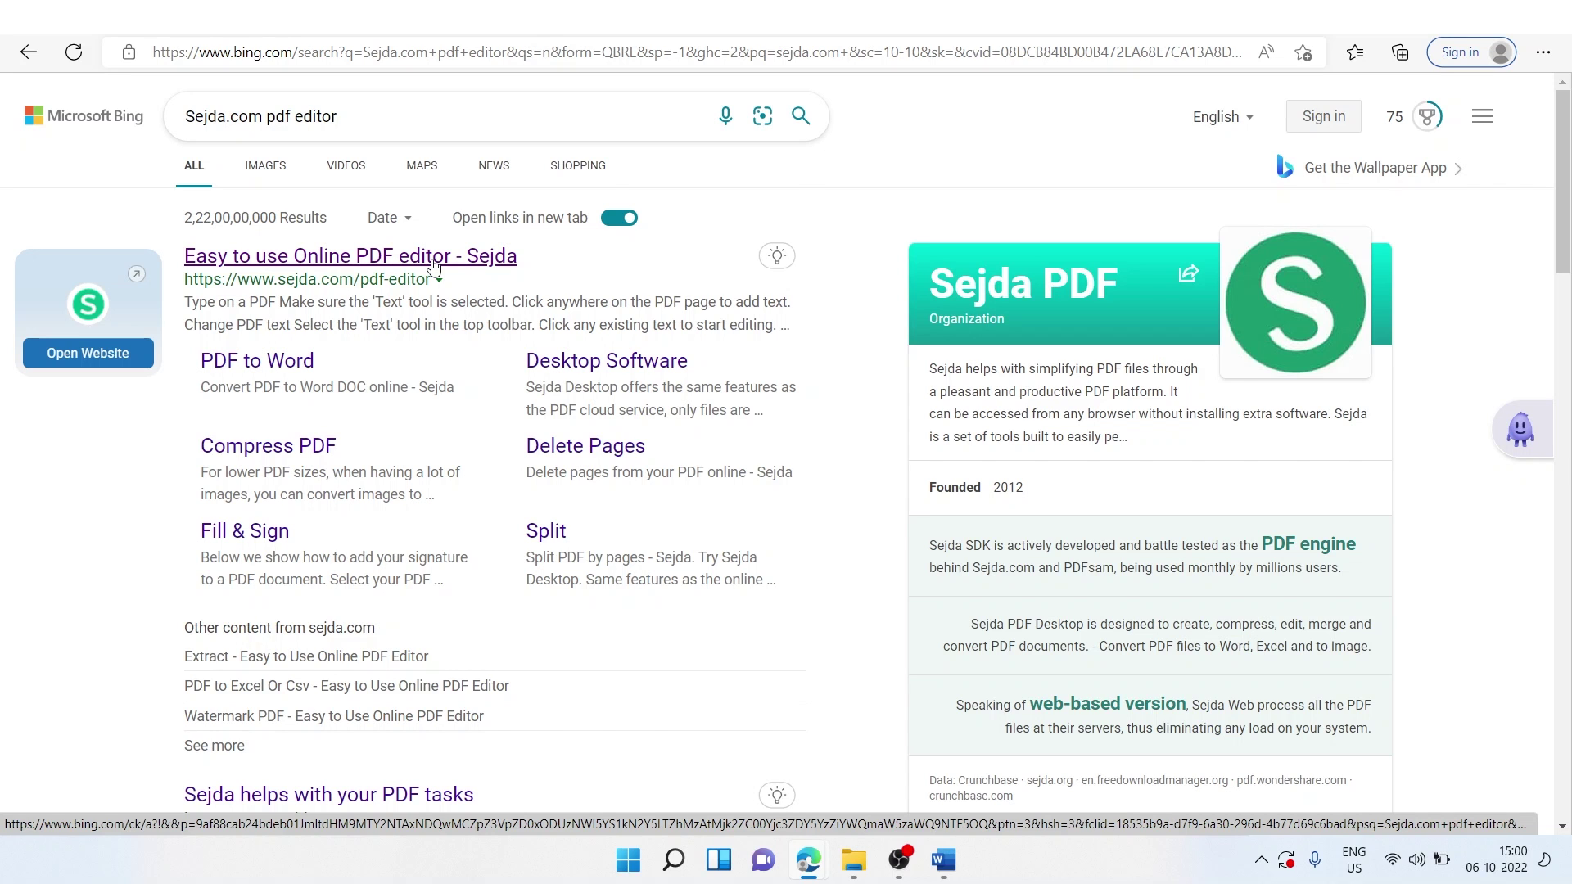
# Open the 'Easy to use Online PDF editor - Sejda' search result.
pyautogui.click(434, 260)
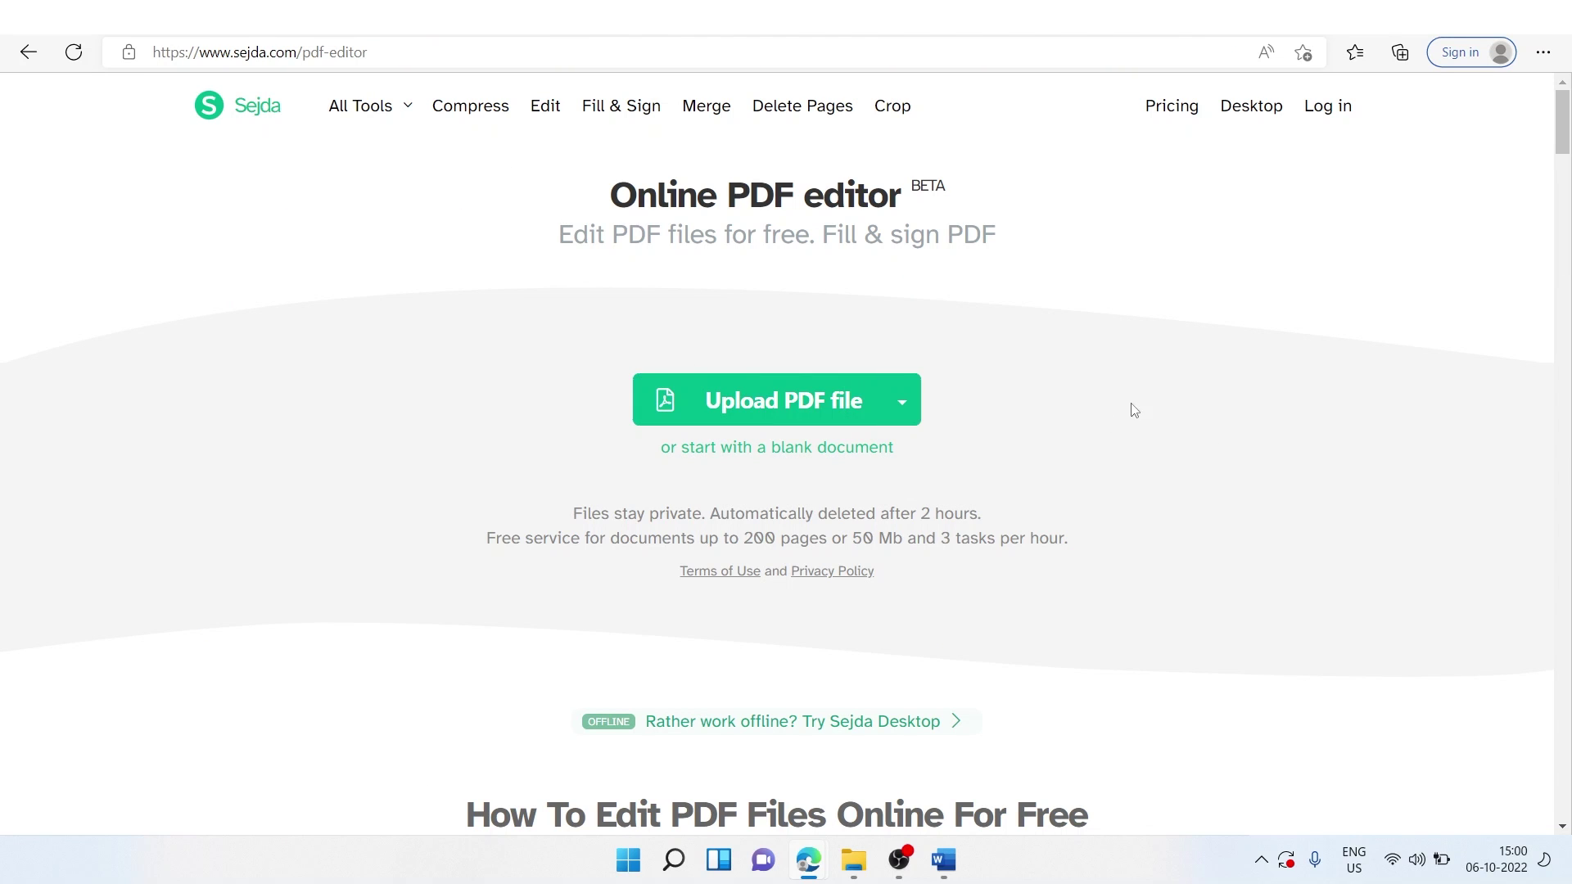
# Upload Copy of Sample Invoice PDF from the Sample Pdf folder into Sejda's editor.
pyautogui.click(765, 398)
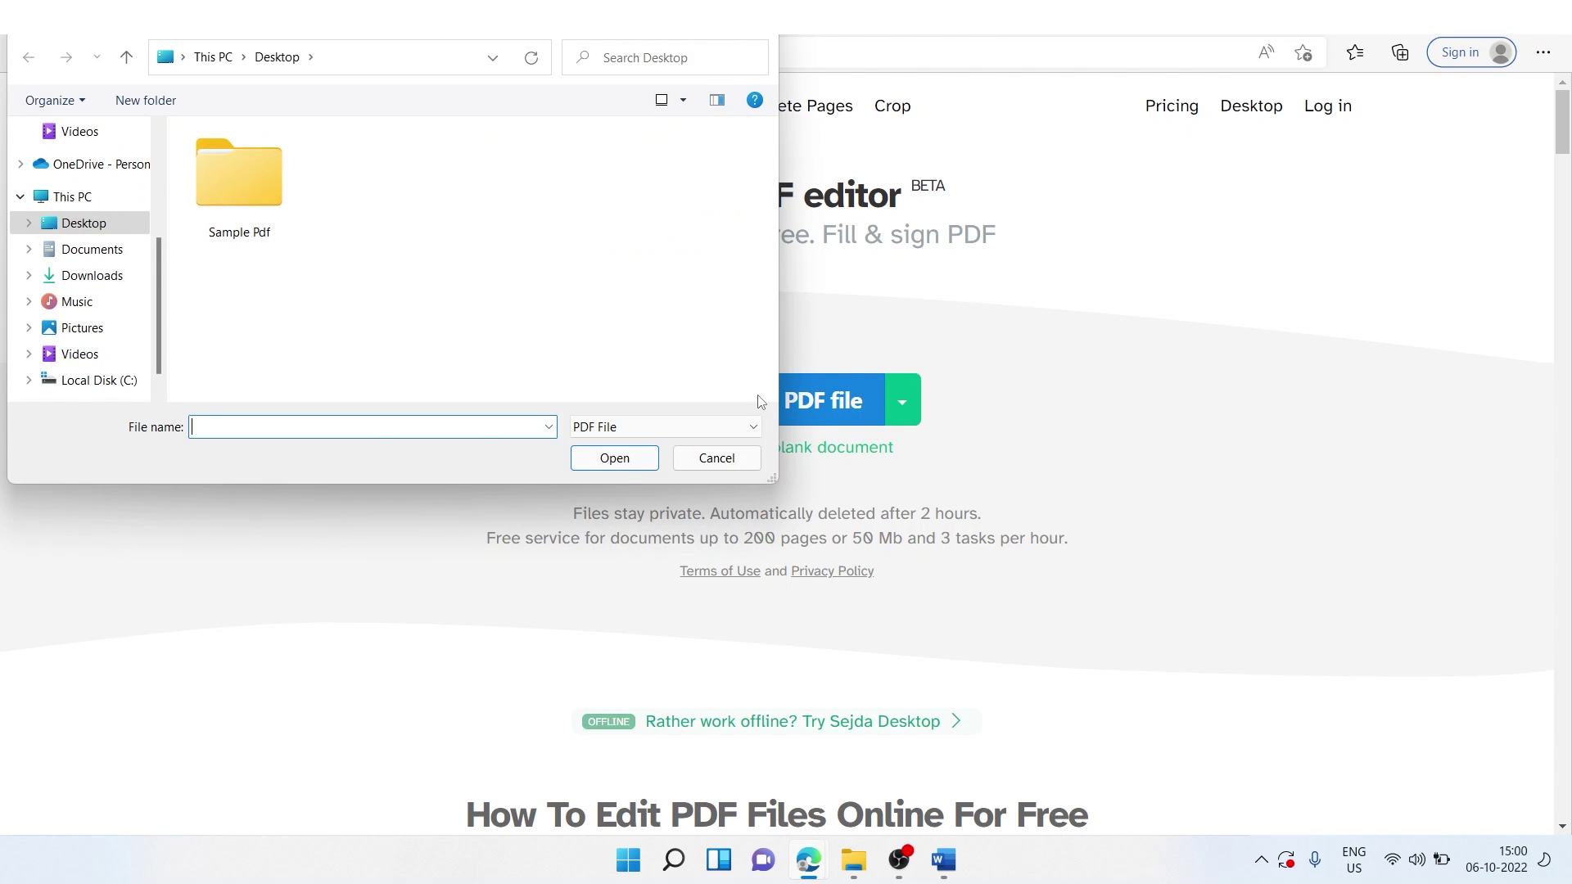
pyautogui.doubleClick(229, 195)
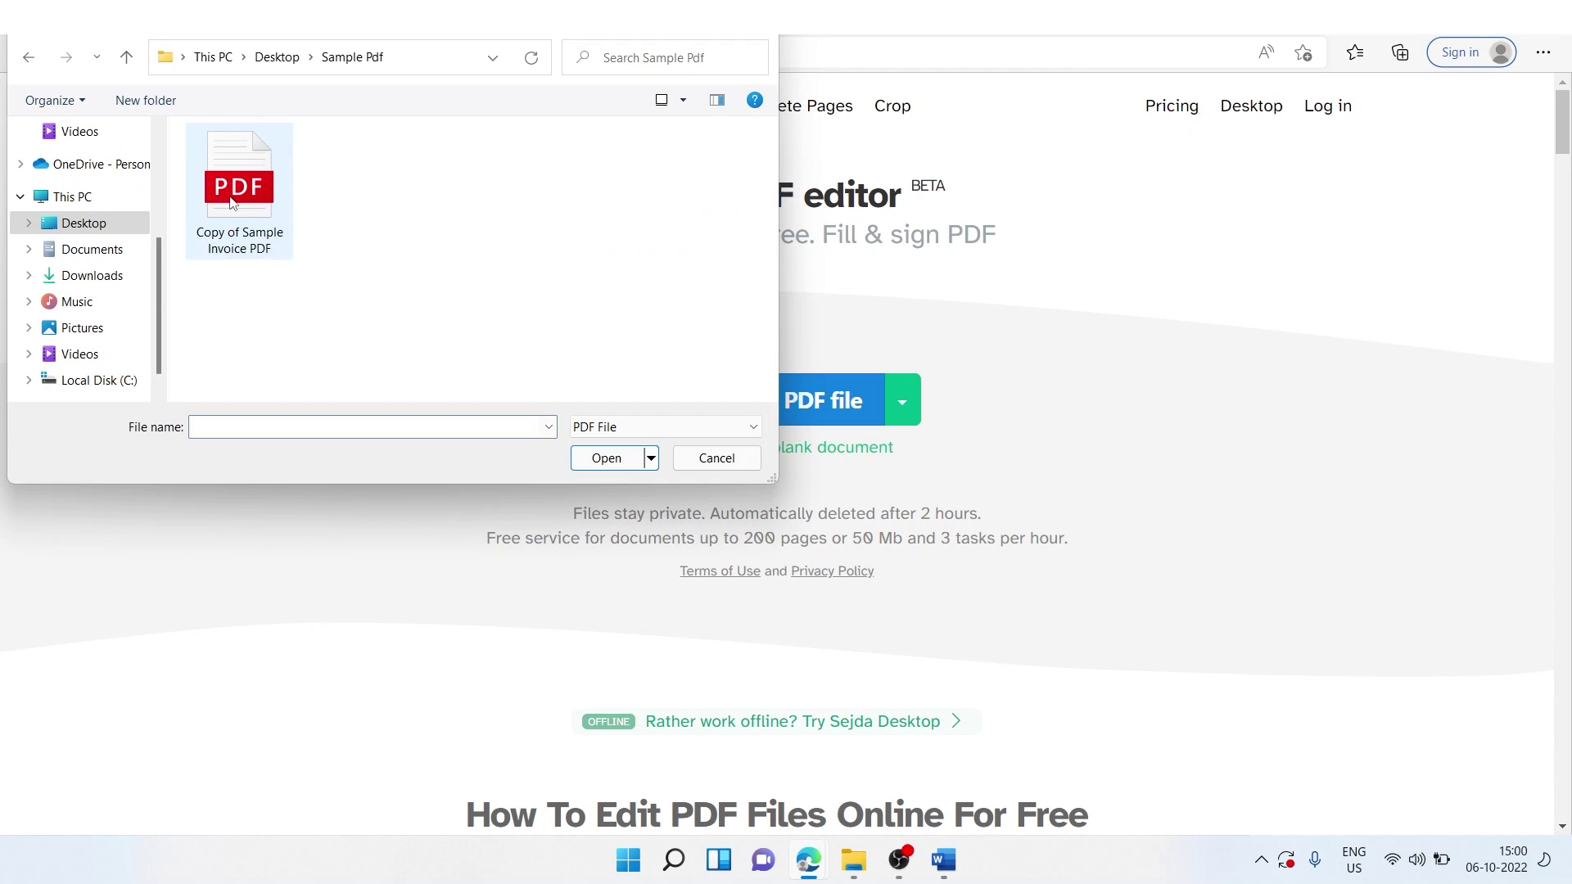
pyautogui.click(250, 203)
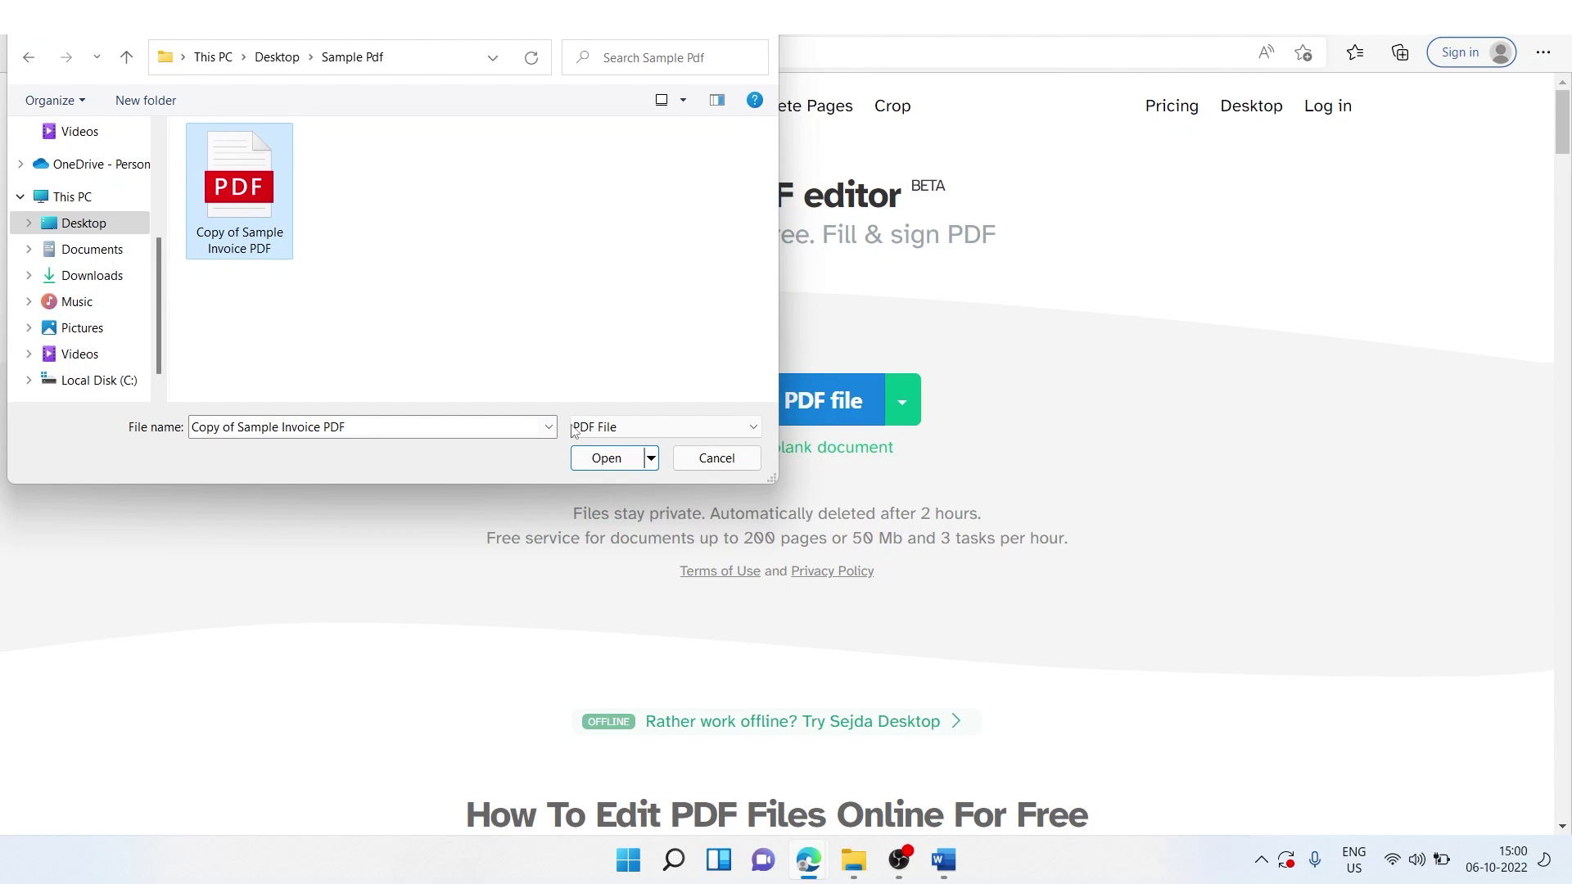
pyautogui.click(606, 461)
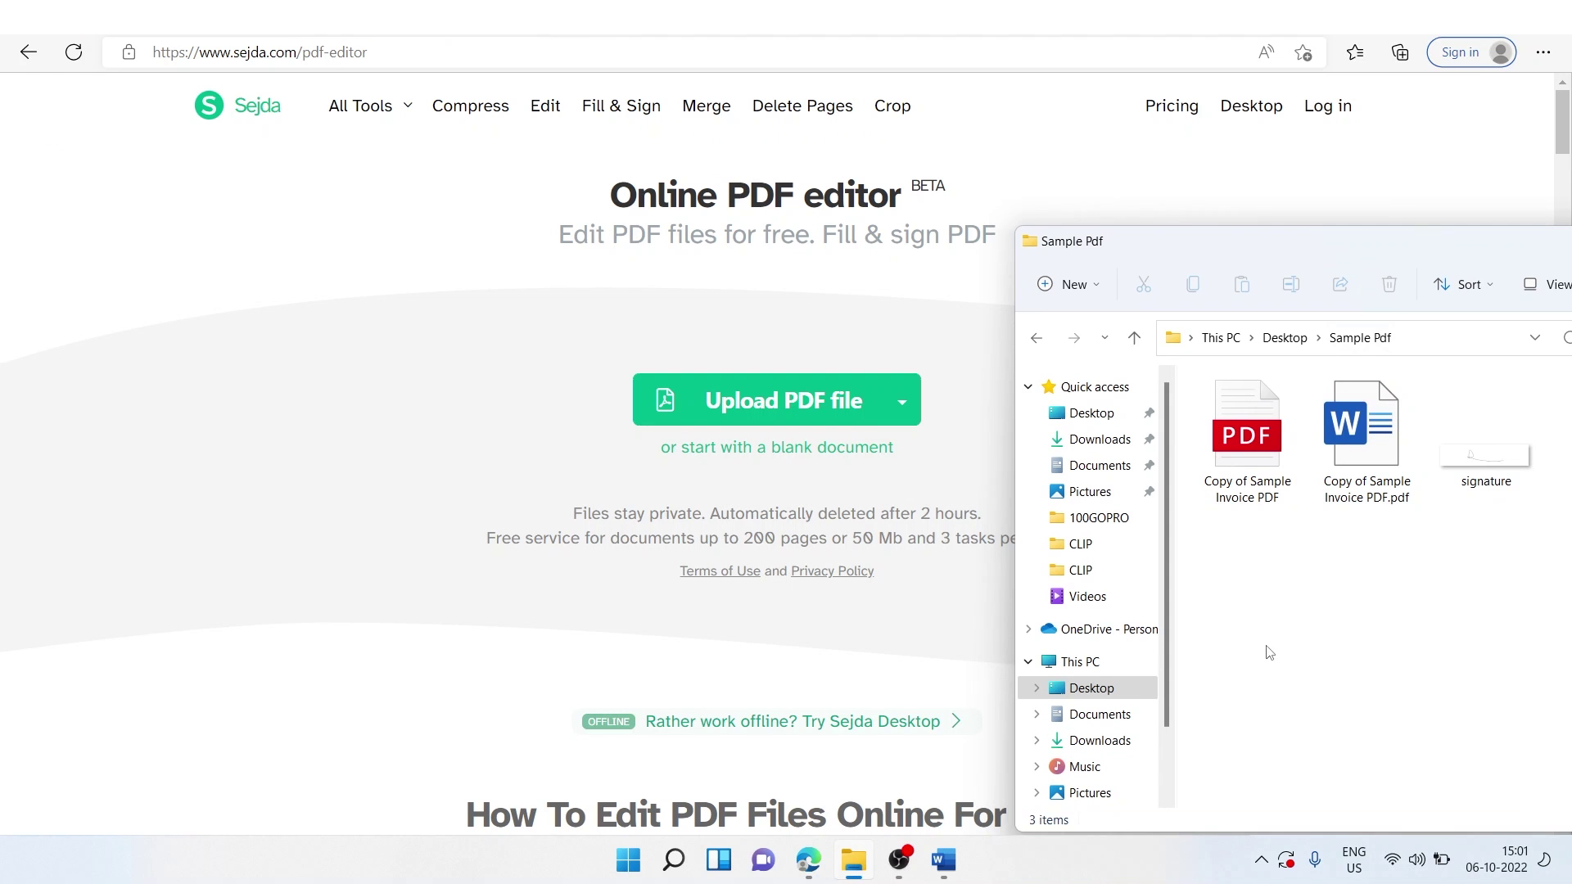
pyautogui.click(1240, 528)
pyautogui.moveTo(948, 563); pyautogui.dragTo(787, 396)
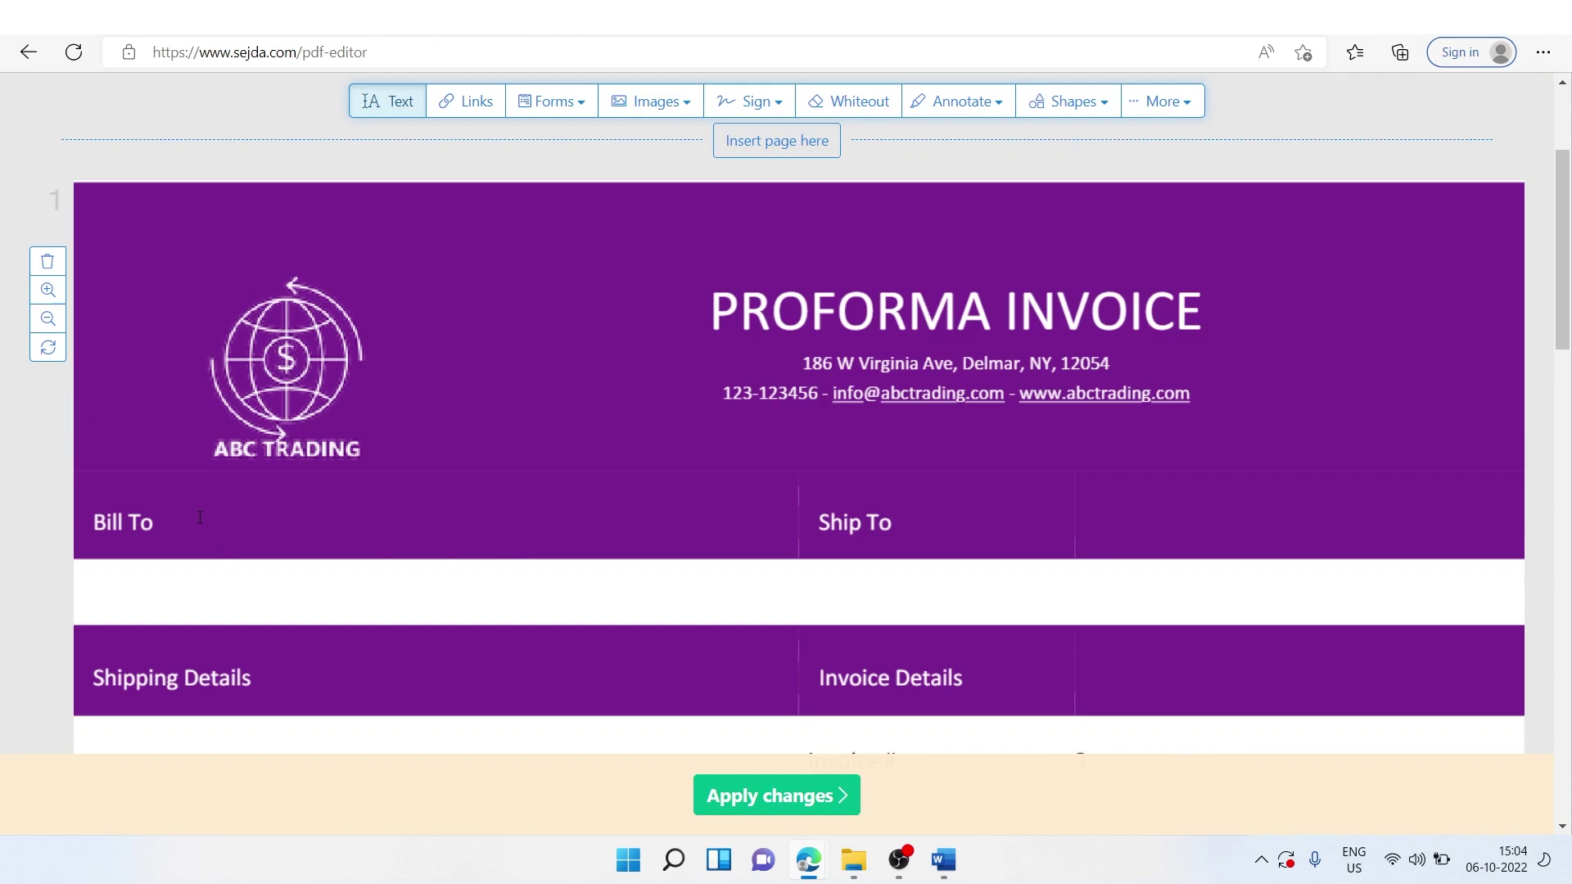
# Add the customer's name beside Bill To in white and nudge it into place.
pyautogui.click(200, 517)
pyautogui.write('esther')
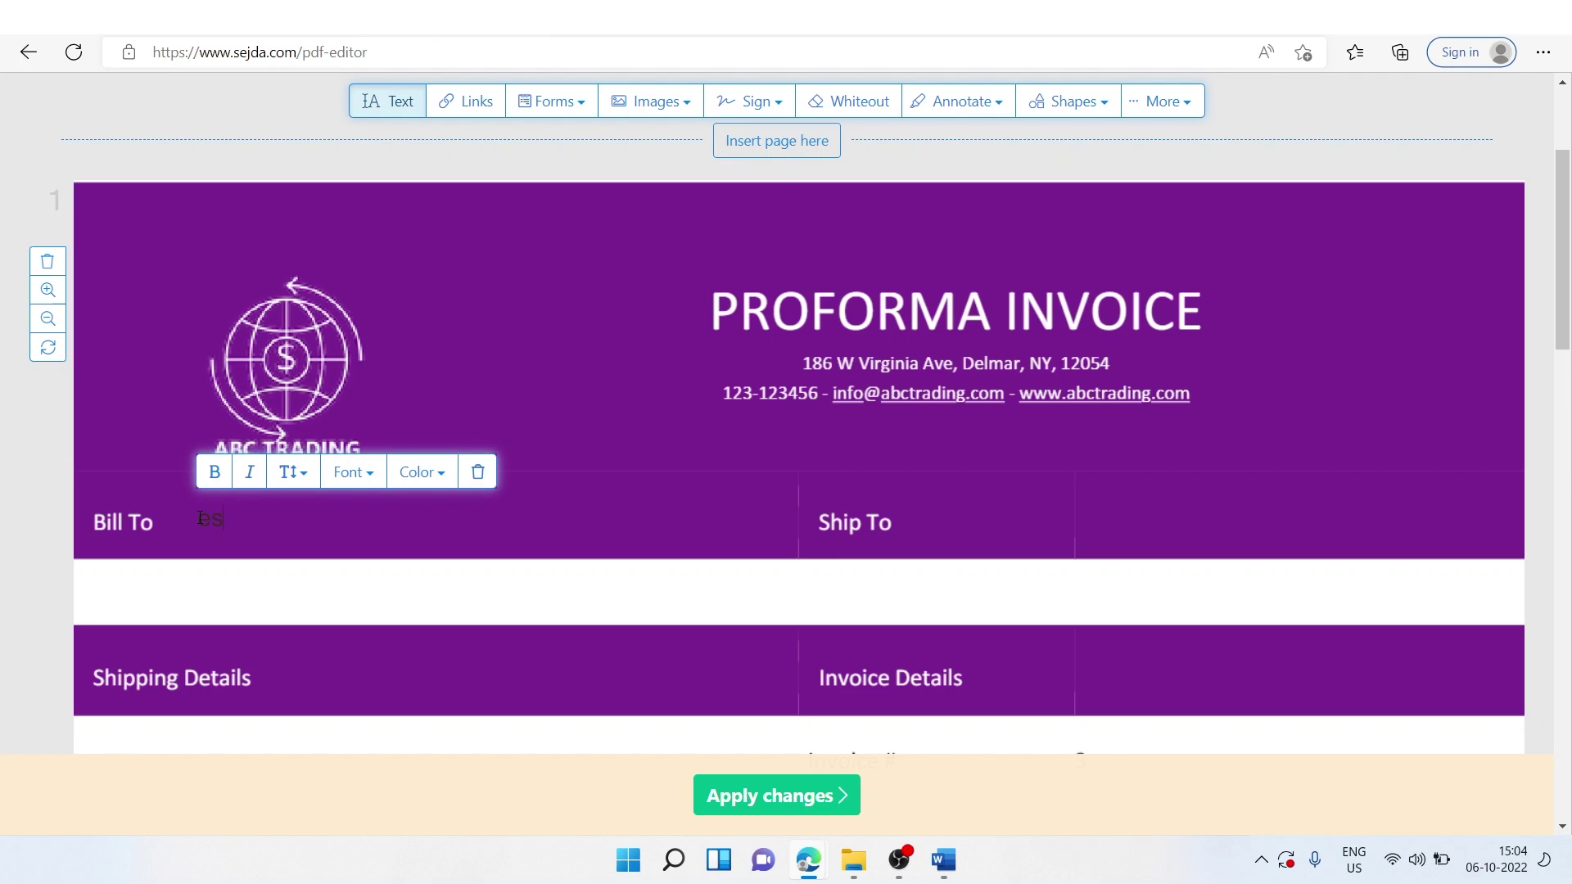
pyautogui.click(421, 472)
pyautogui.click(559, 628)
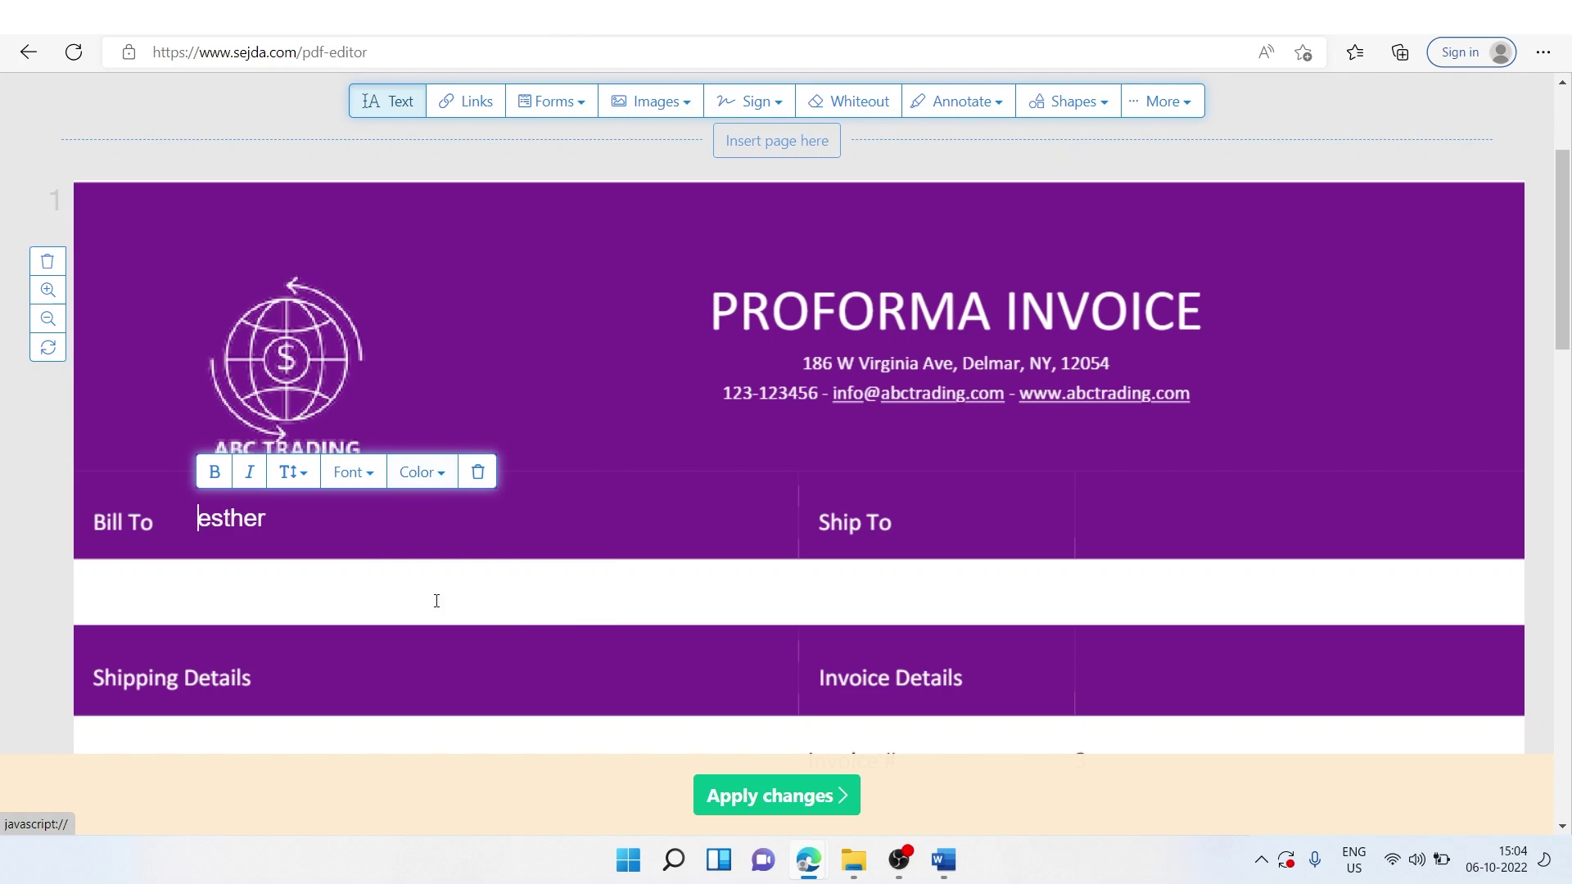
pyautogui.click(322, 513)
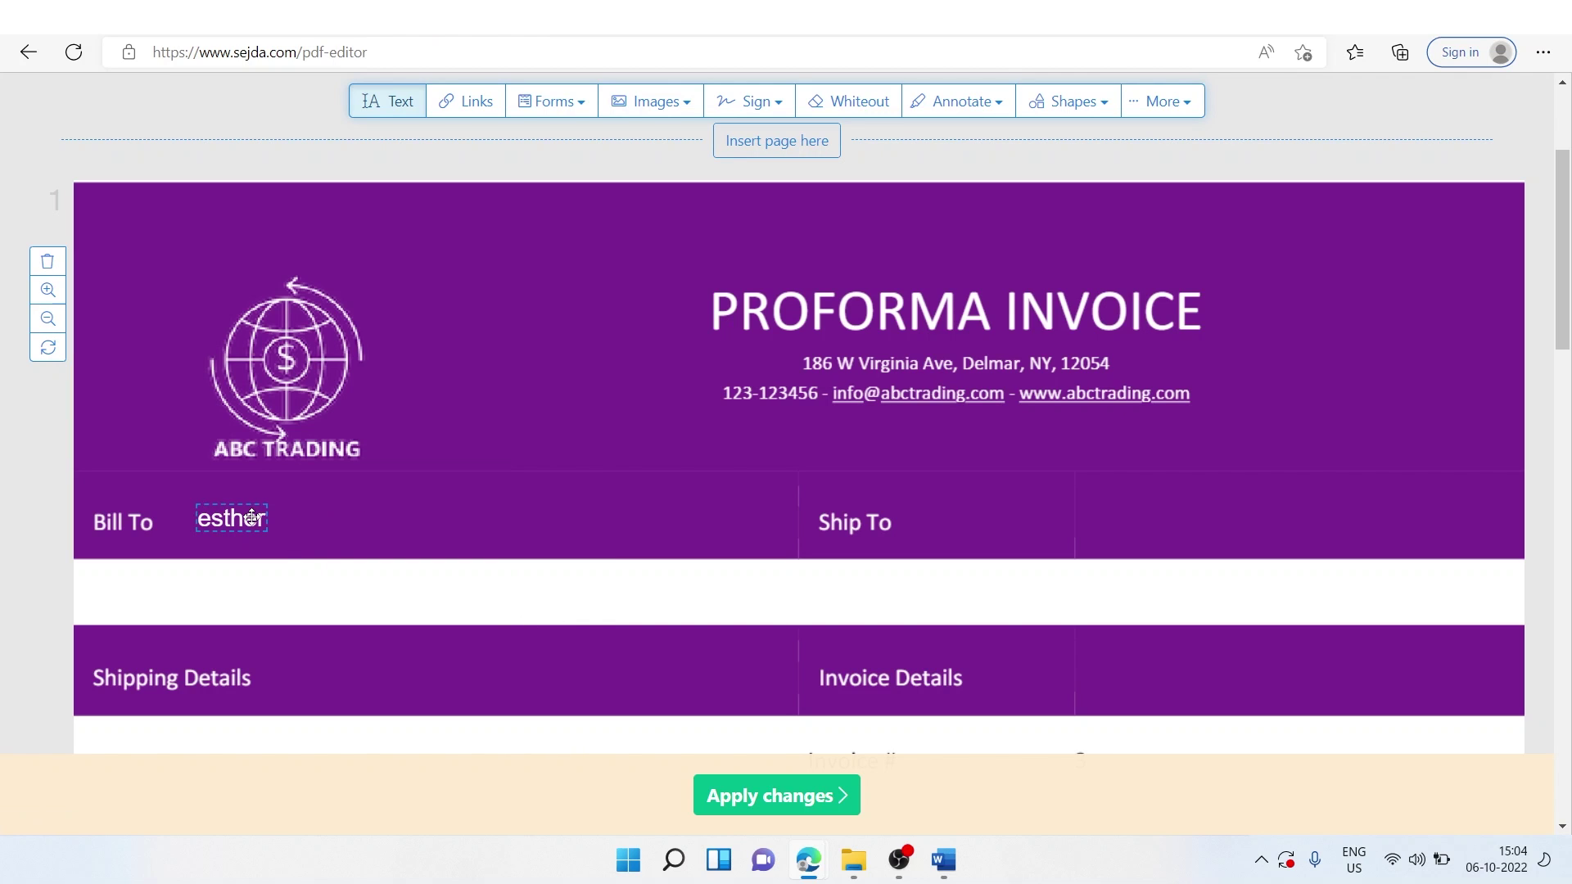
pyautogui.moveTo(251, 516); pyautogui.dragTo(240, 521)
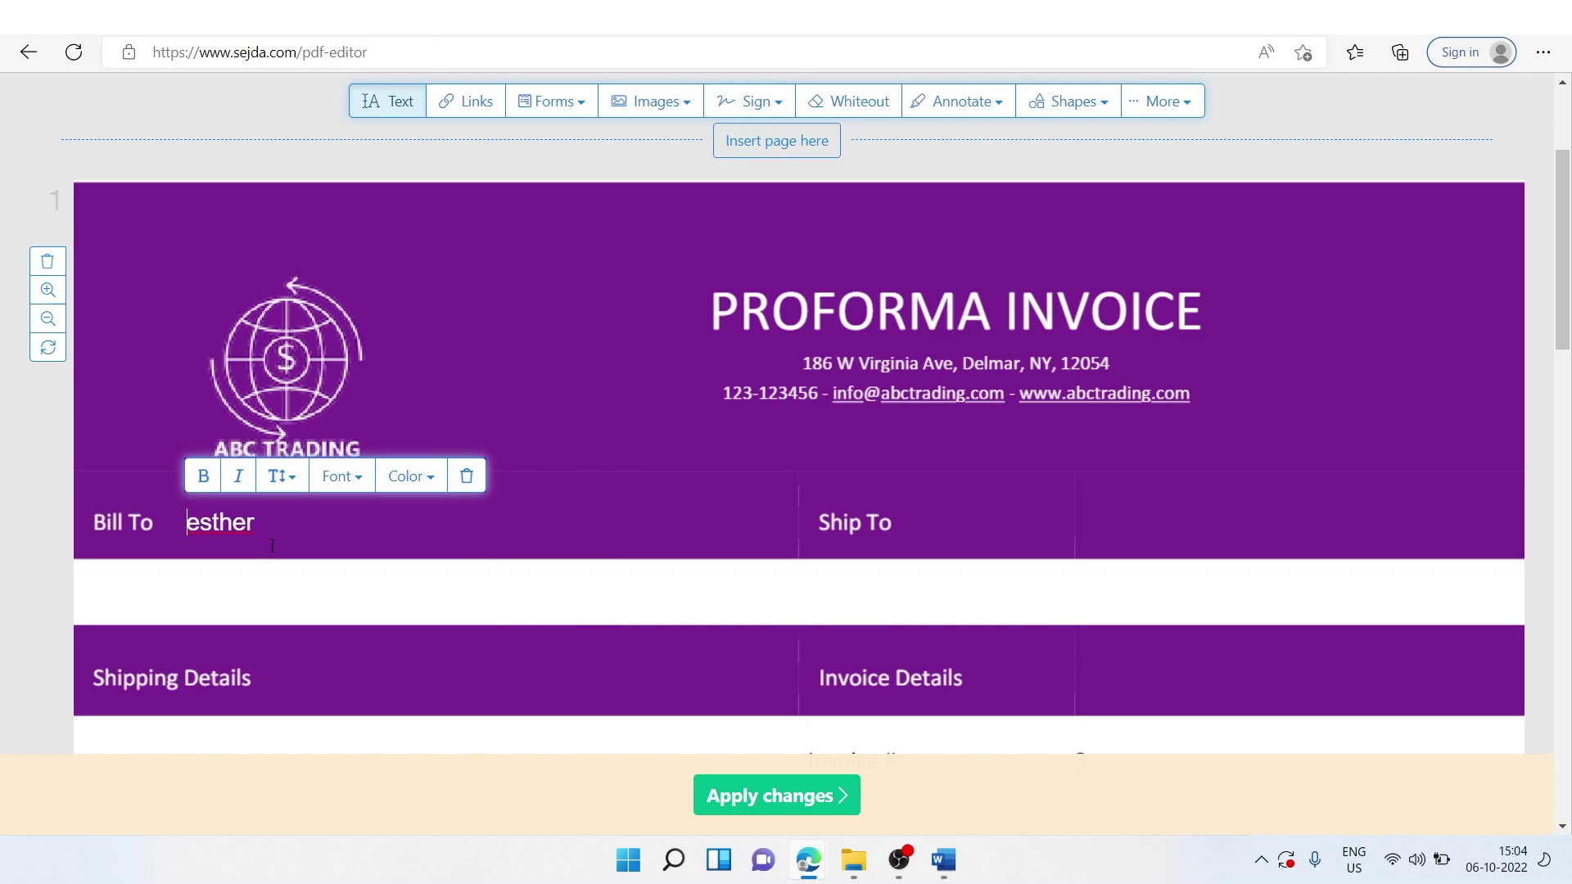
pyautogui.click(533, 581)
# Add the recipient's name beside Ship To and nudge it into position.
pyautogui.click(923, 523)
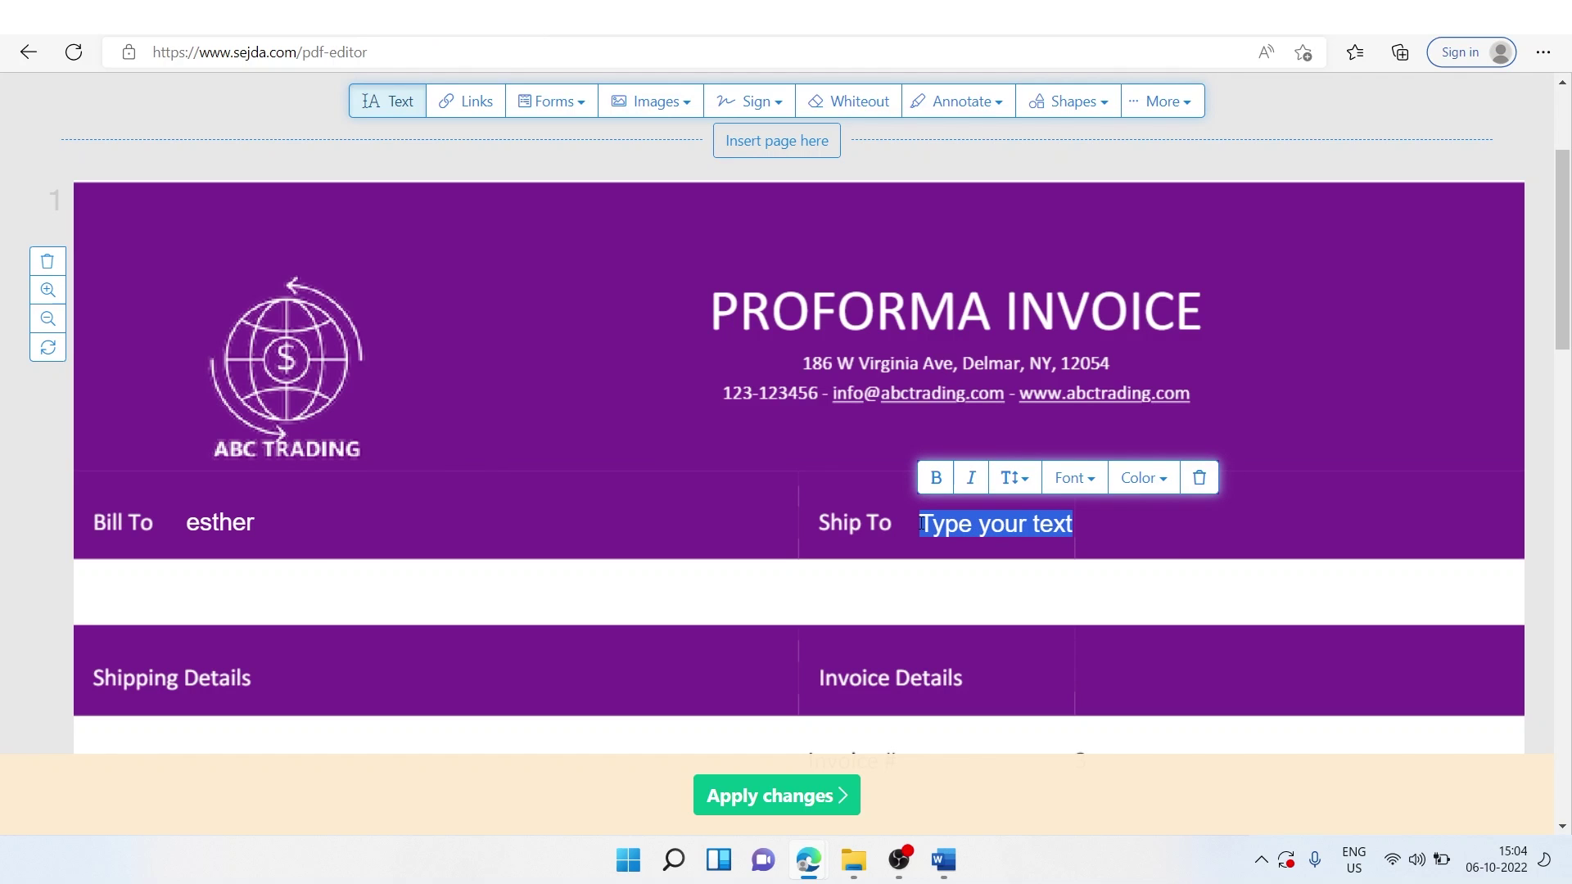
pyautogui.write('R')
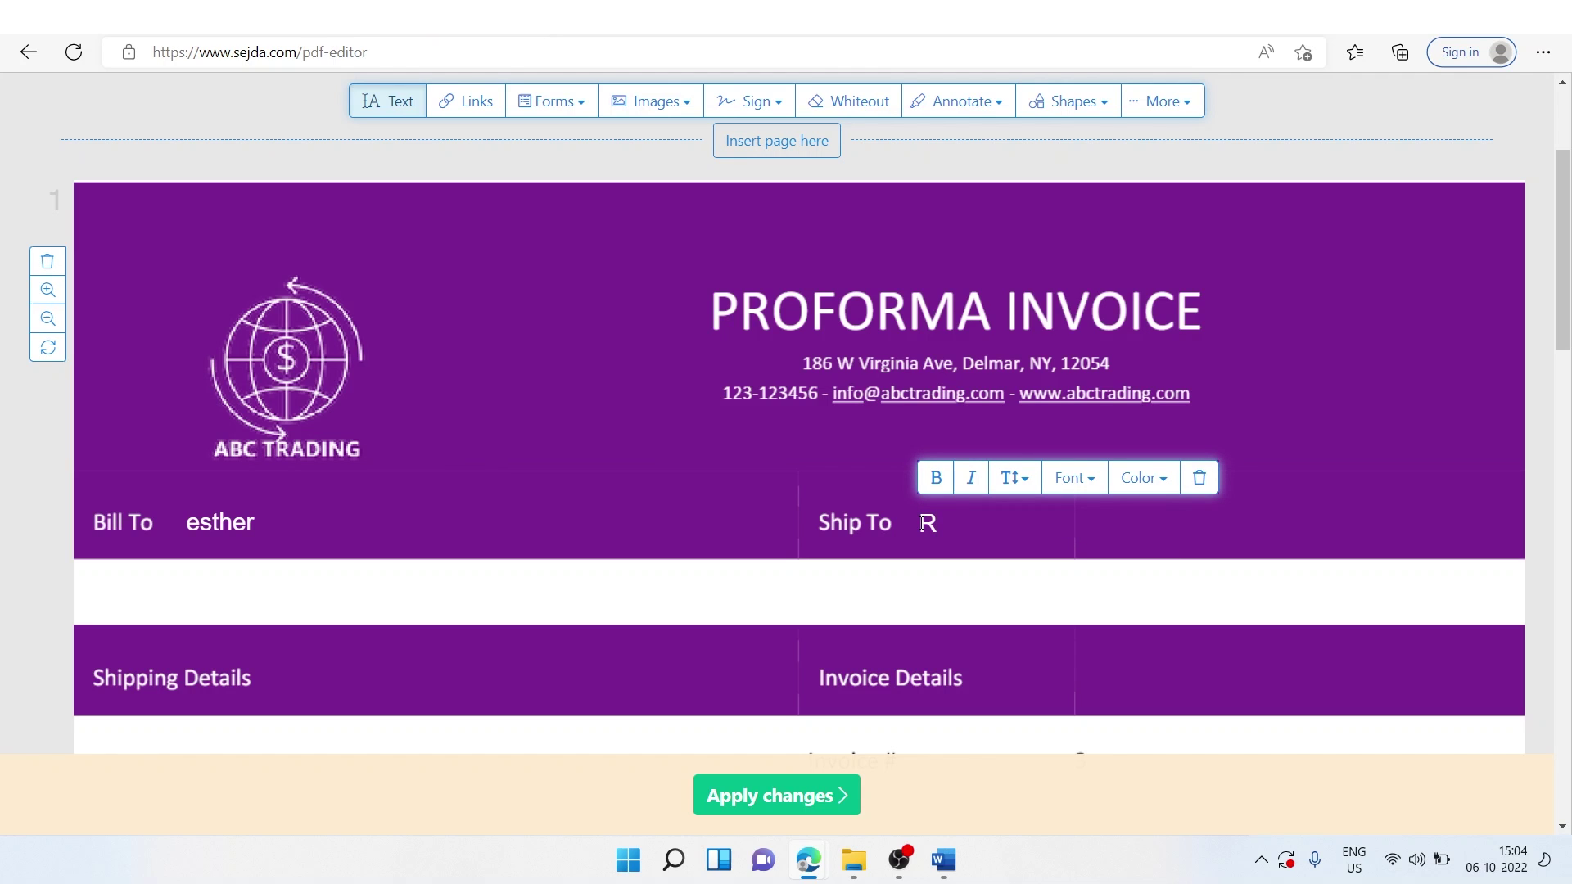
pyautogui.write('aj')
pyautogui.click(939, 525)
pyautogui.moveTo(938, 524); pyautogui.dragTo(932, 521)
pyautogui.scroll(-4, 838, 613)
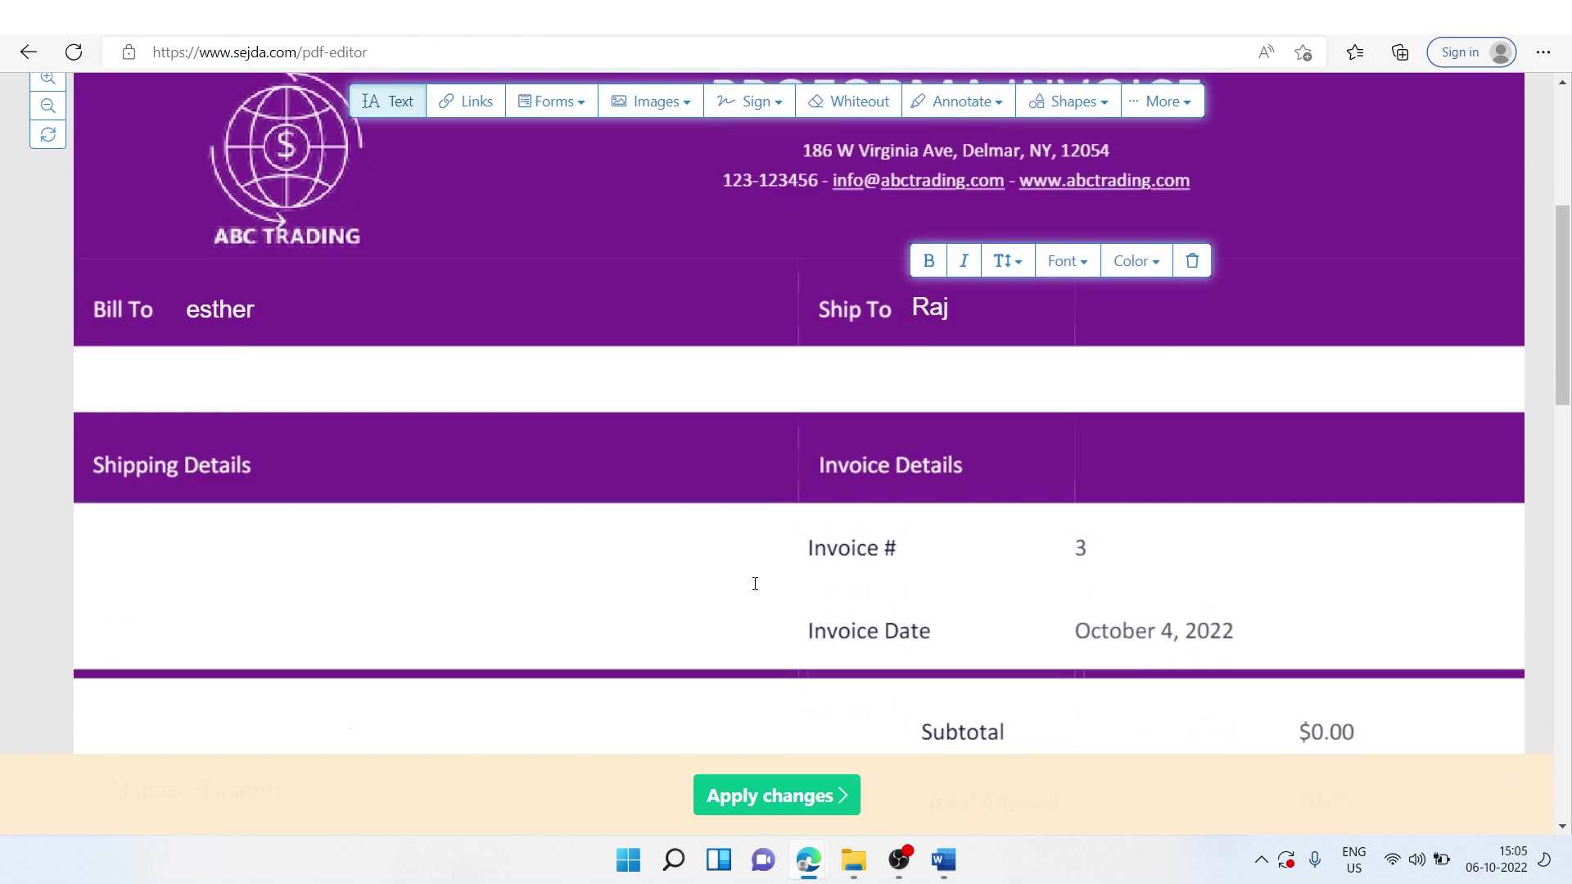
# Add a street address under Shipping Details and delete the 4 from the invoice date.
pyautogui.click(327, 406)
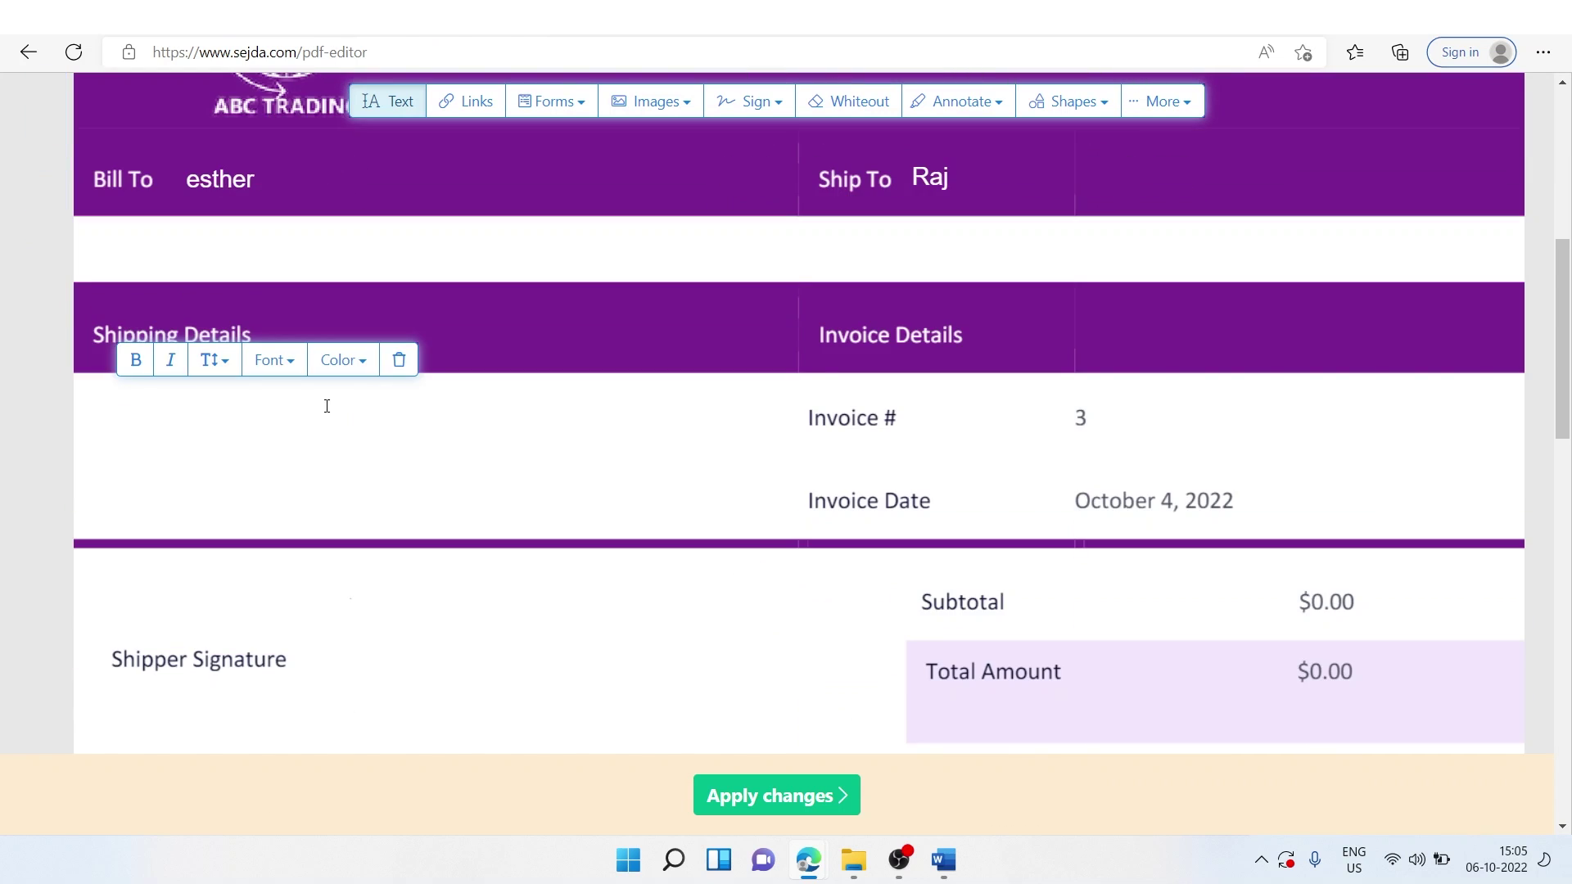
pyautogui.write('23/56 Virginia')
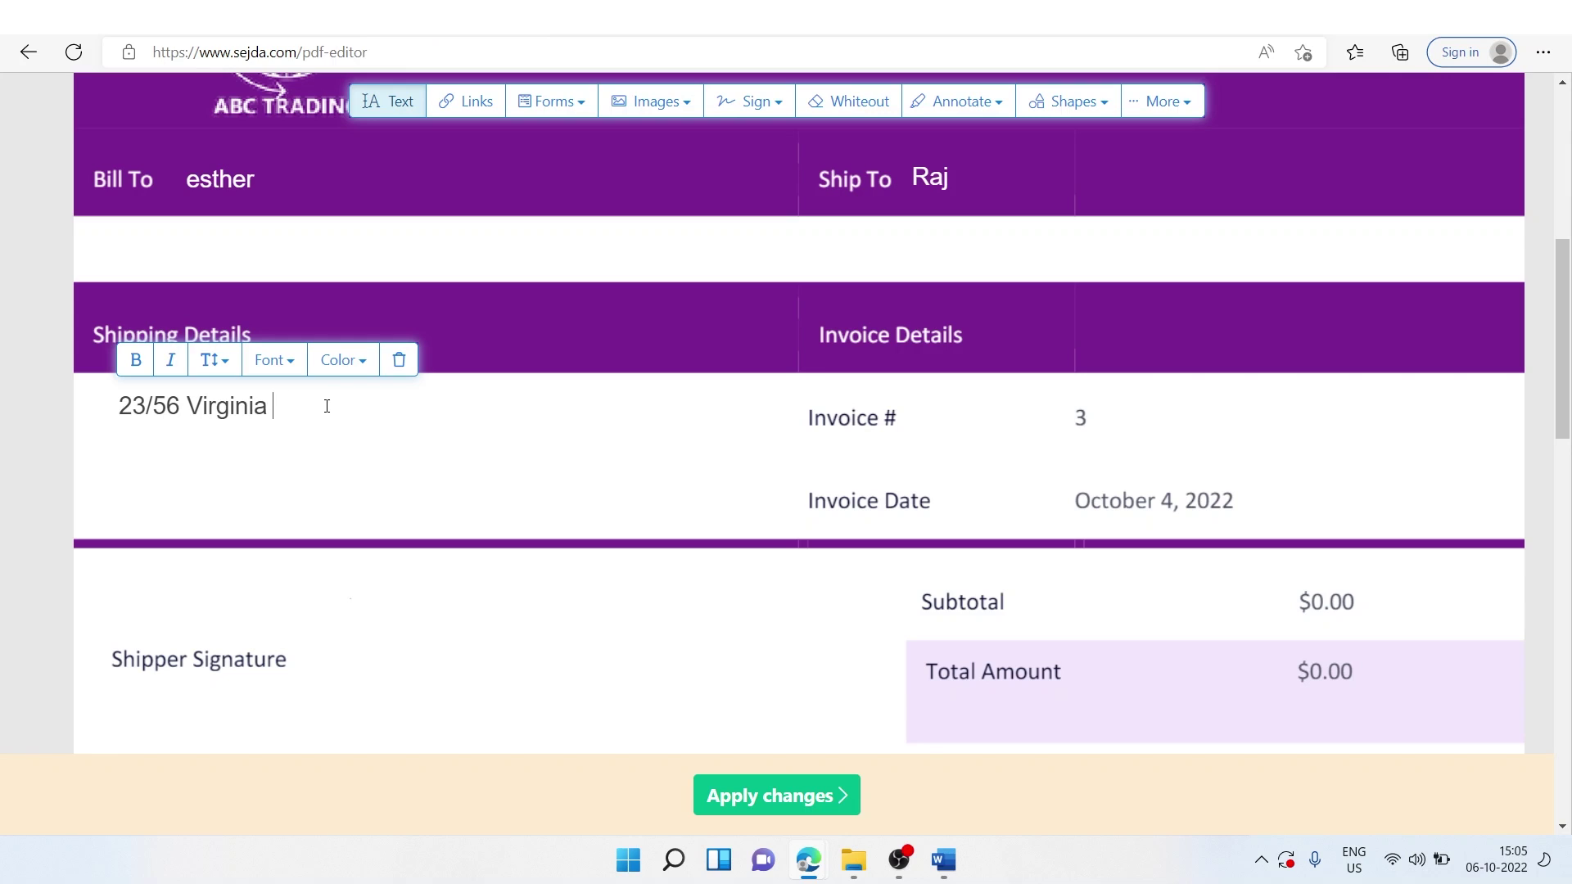
pyautogui.write('street , Opp')
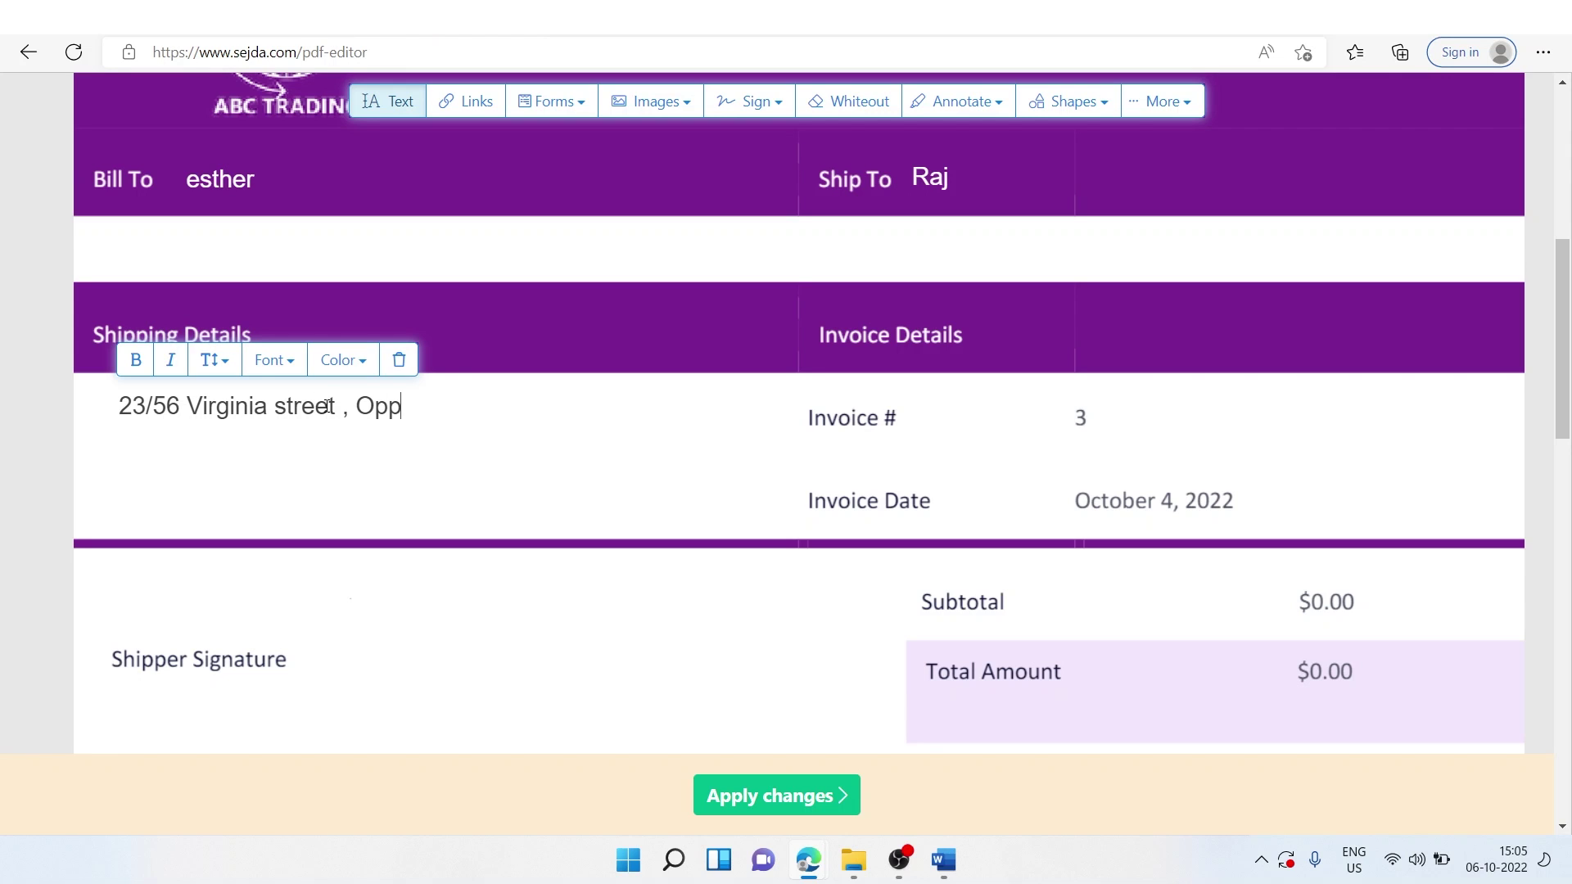
pyautogui.write(' Clock Tower')
pyautogui.click(419, 607)
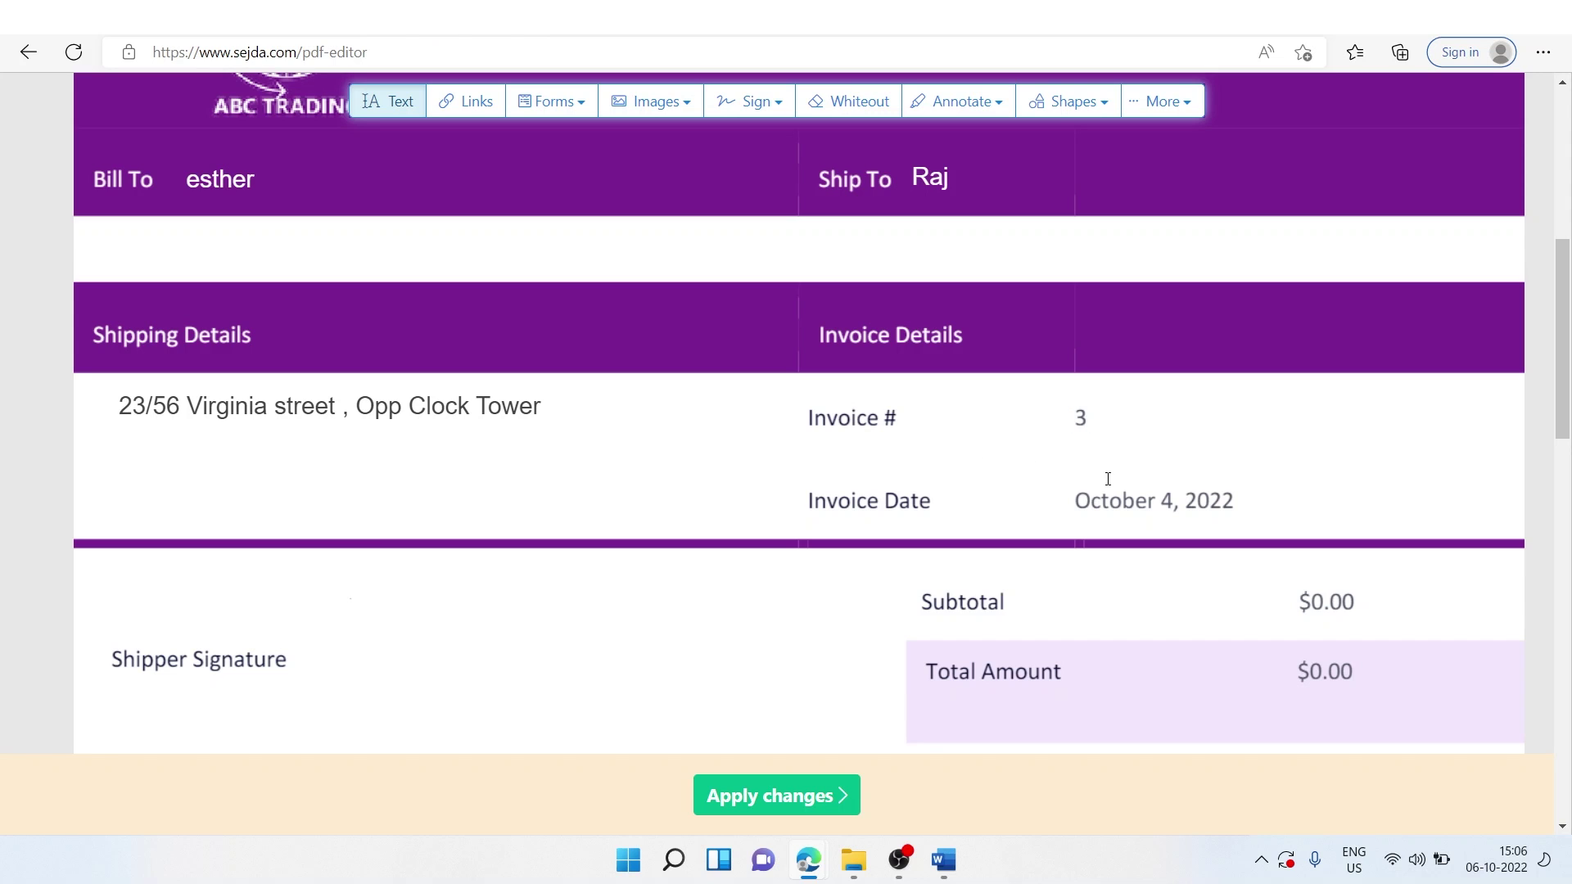
pyautogui.click(1172, 502)
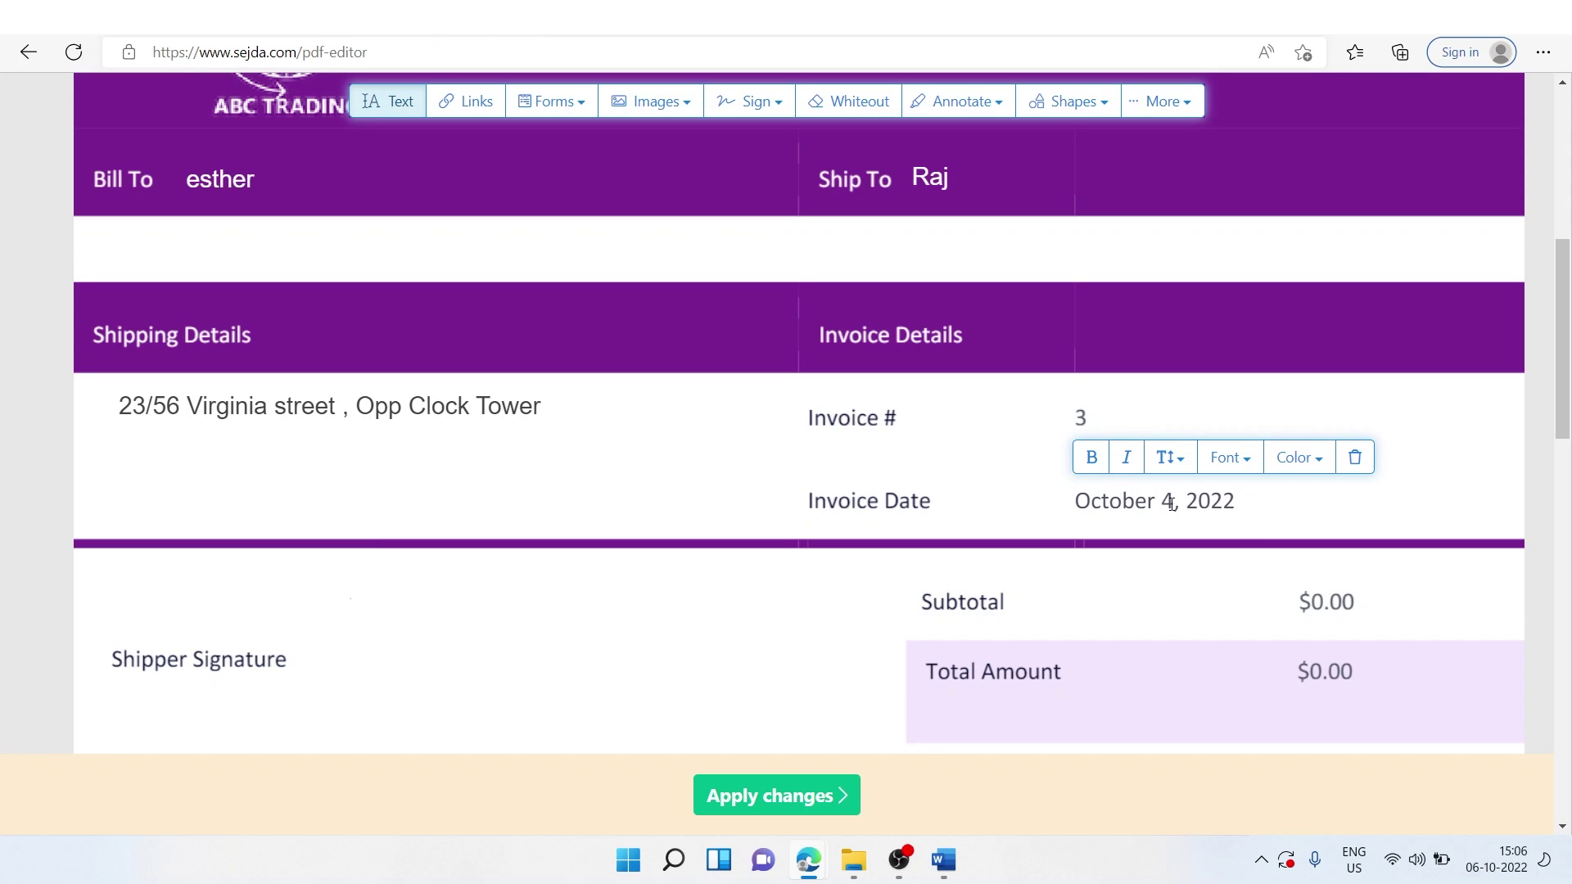
pyautogui.press('BackSpace')
# Complete the invoice date as October 8, 2022.
pyautogui.write('8')
pyautogui.scroll(-3, 398, 607)
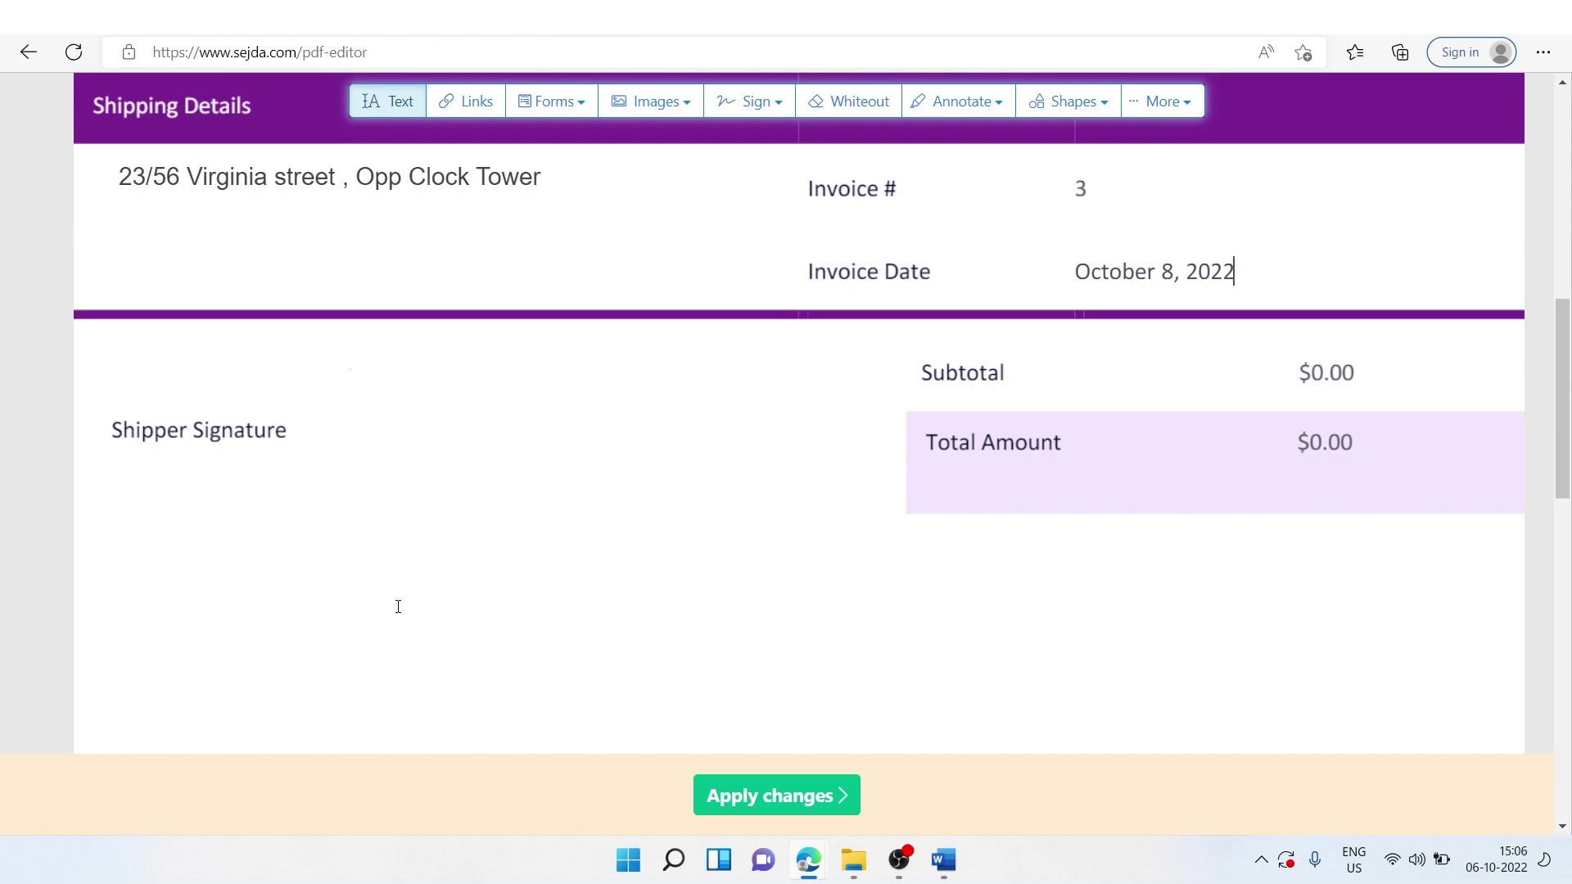
pyautogui.scroll(2, 398, 606)
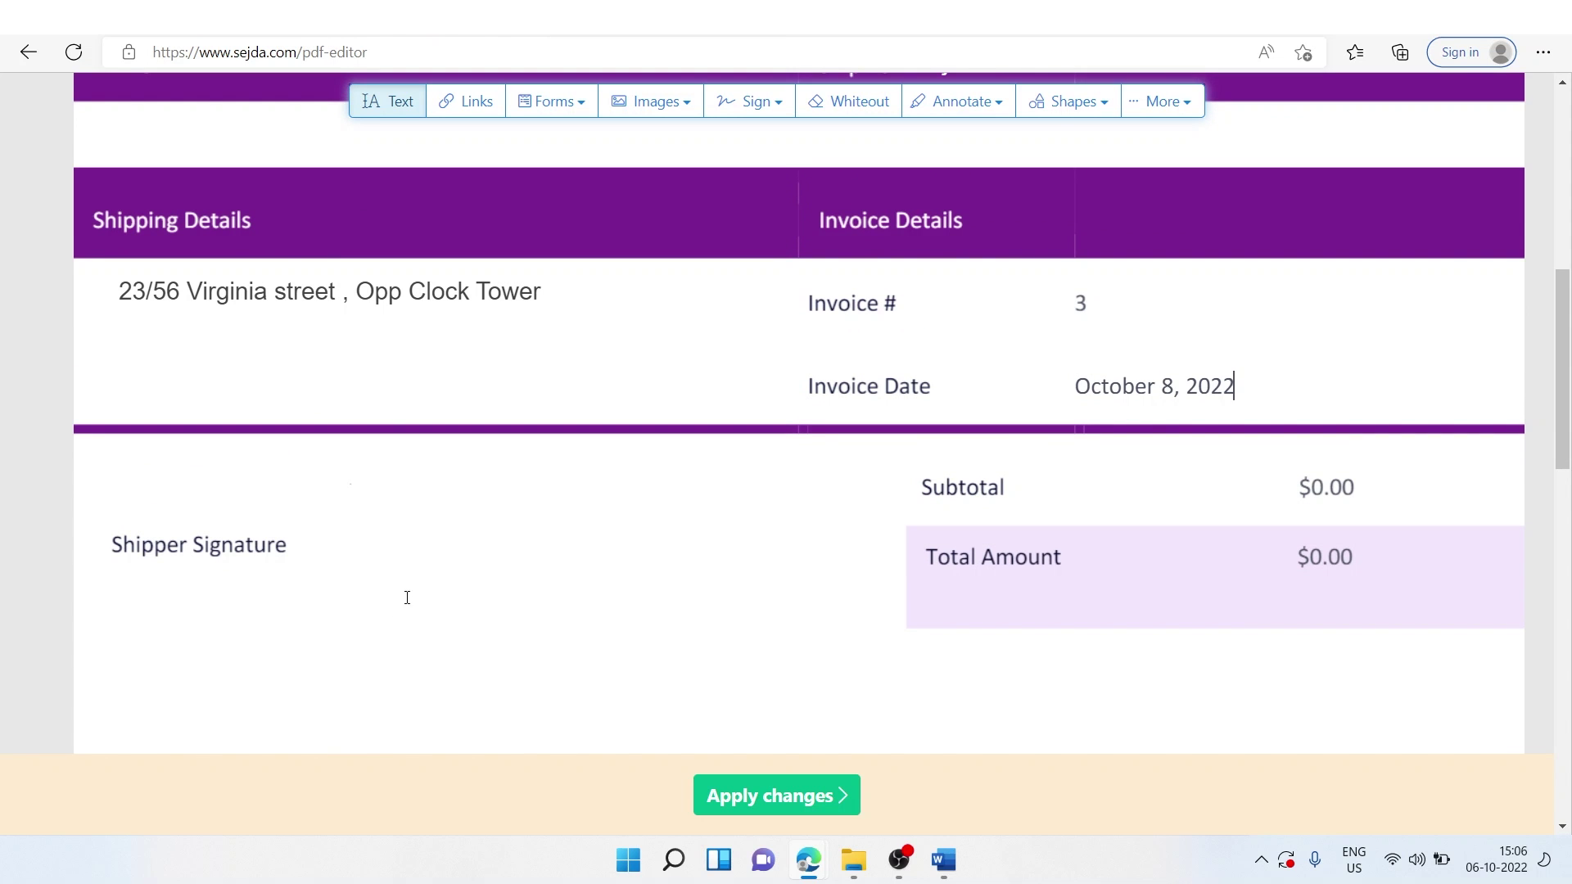
pyautogui.scroll(5, 405, 593)
pyautogui.scroll(-5, 355, 578)
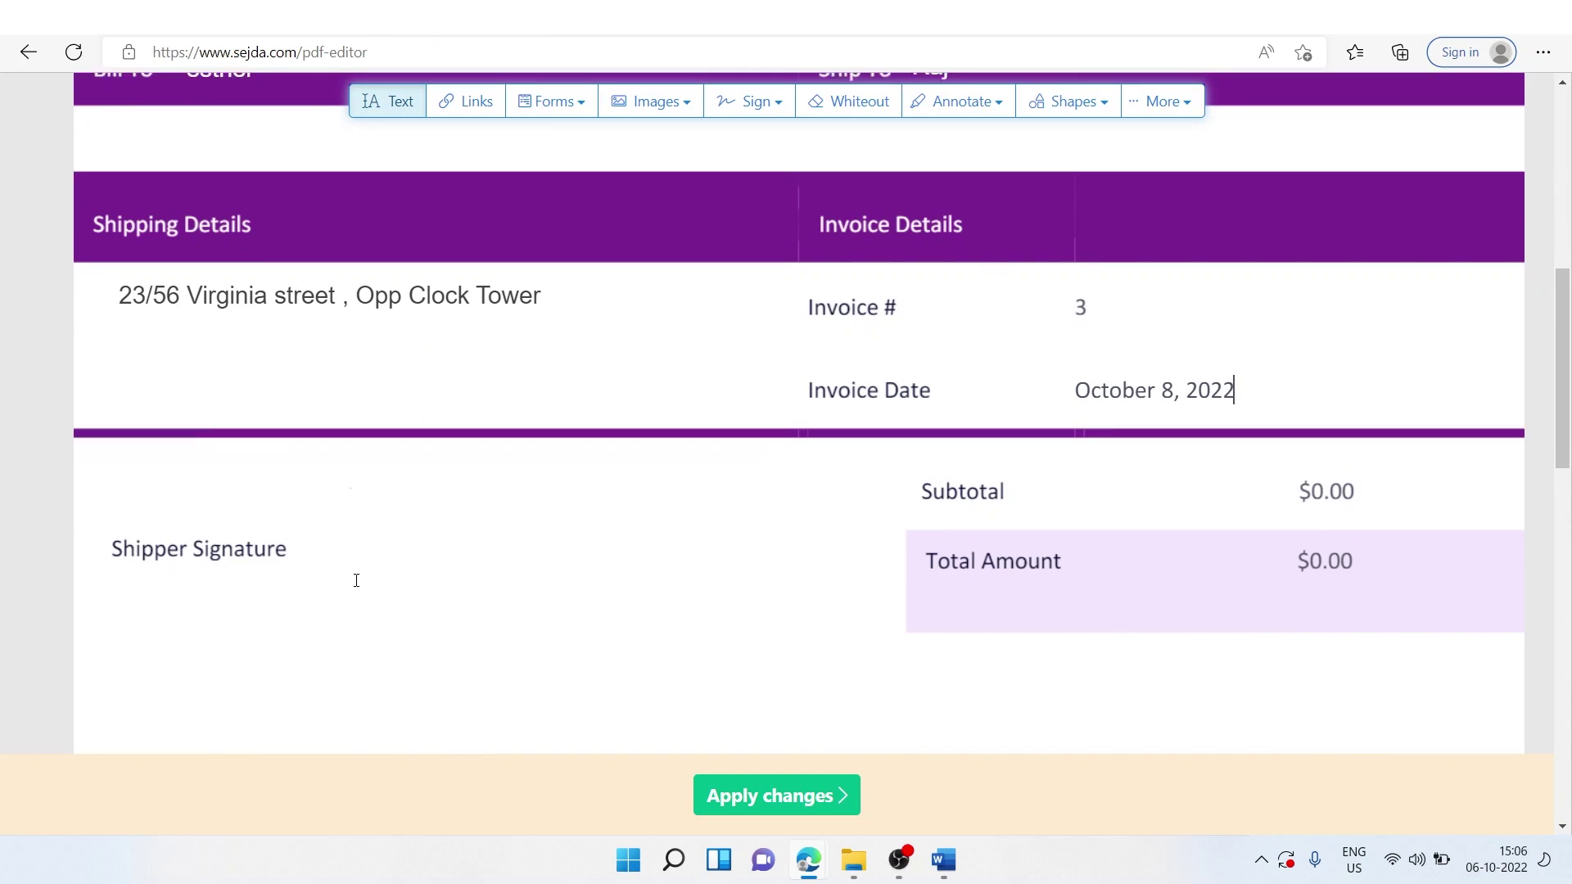
pyautogui.scroll(5, 209, 595)
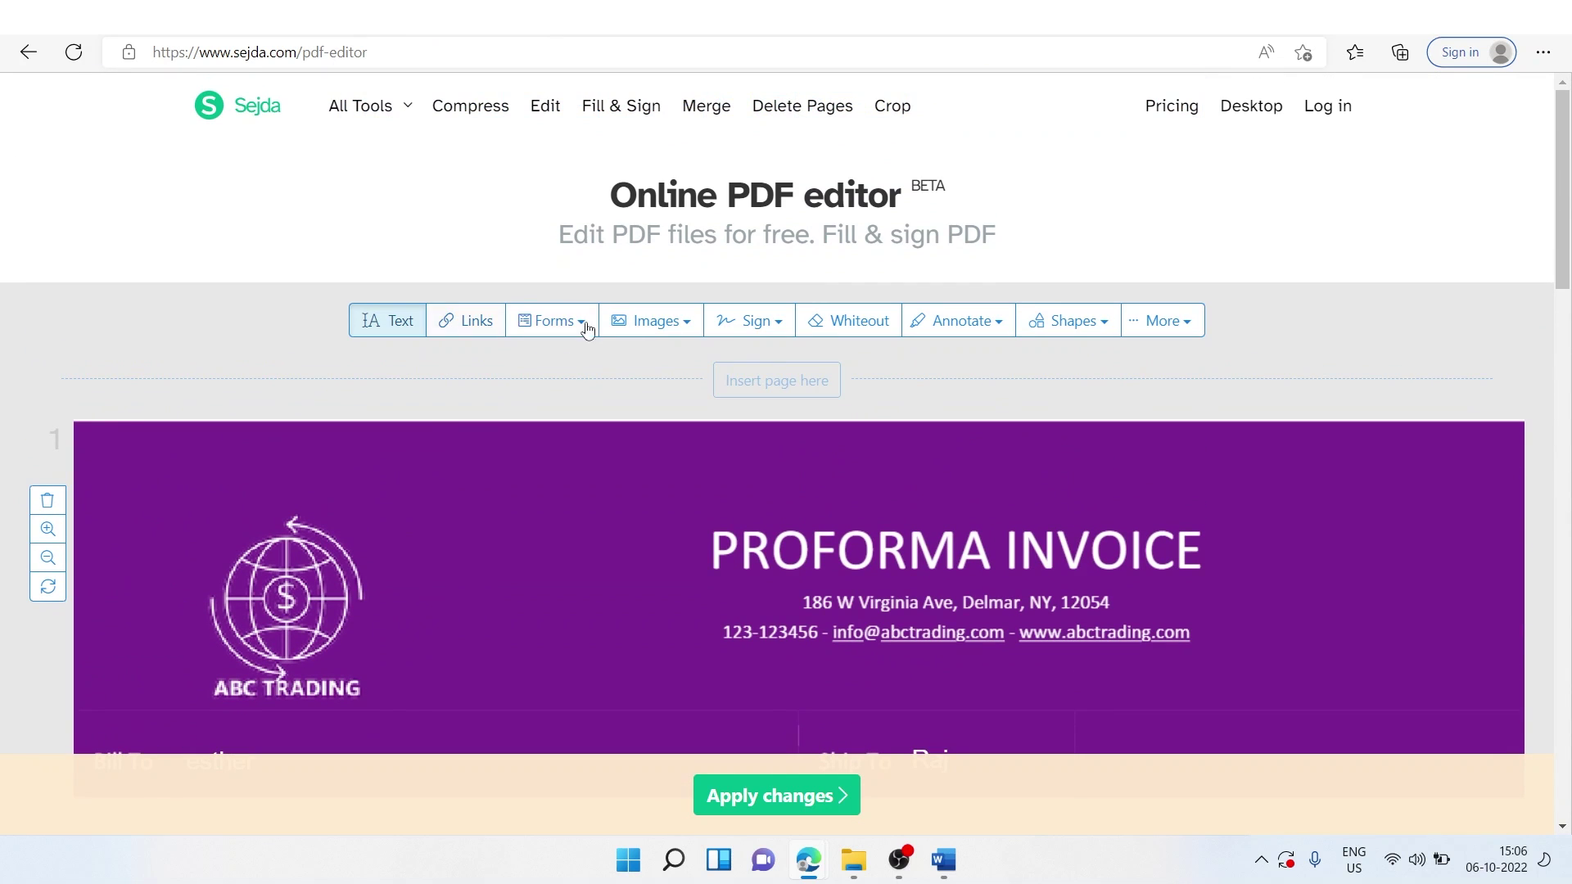
# Insert the signature image via Images > New Image, shrink it and place it under Shipper Signature.
pyautogui.click(646, 324)
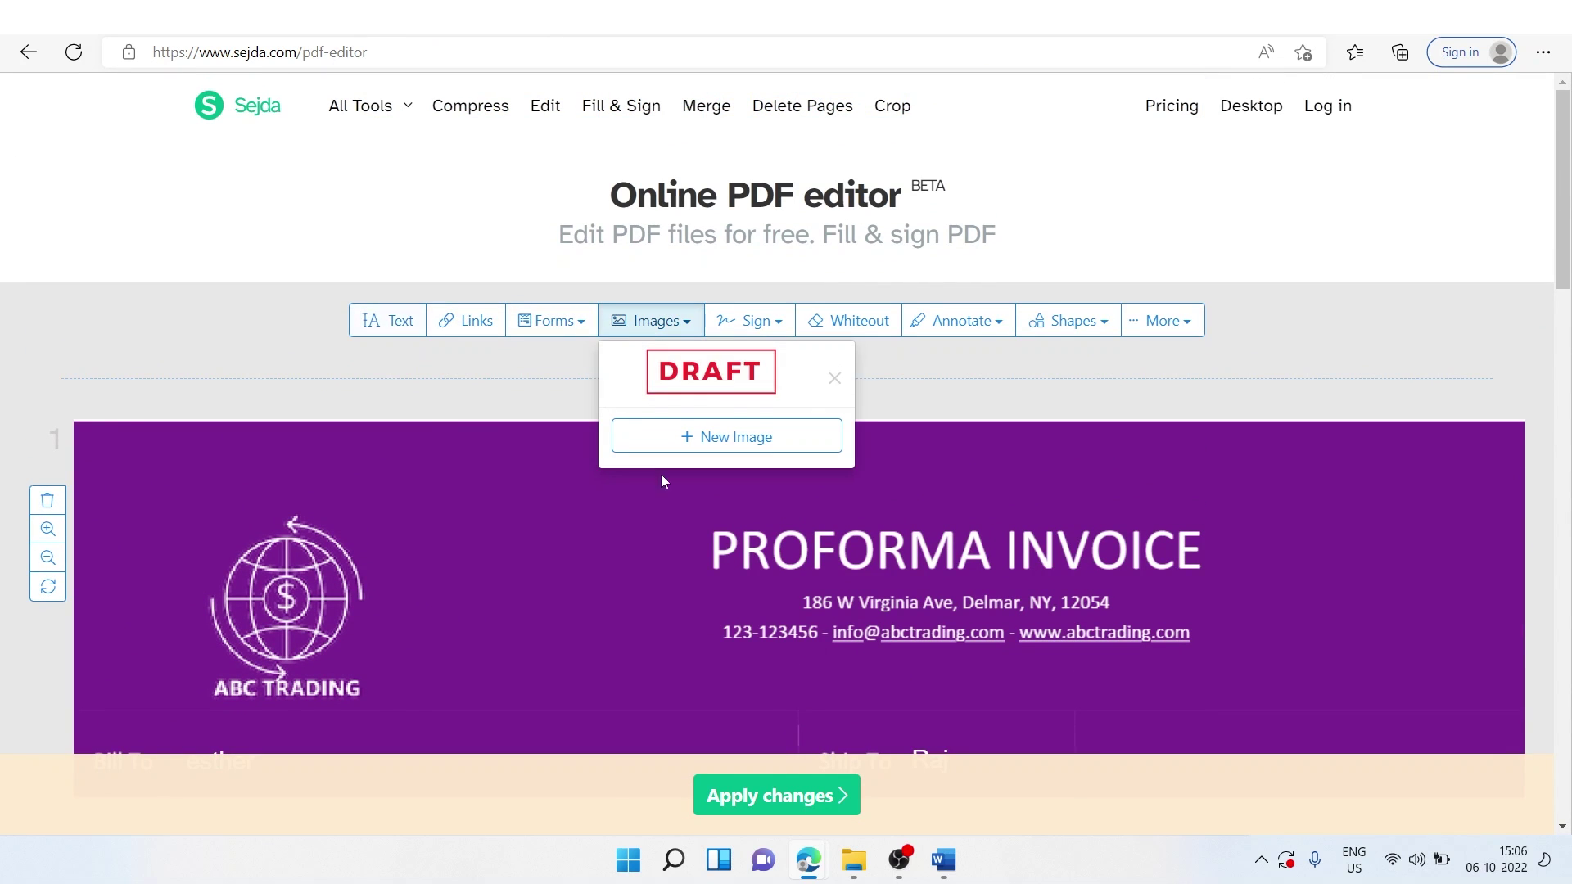
pyautogui.click(718, 446)
pyautogui.doubleClick(219, 206)
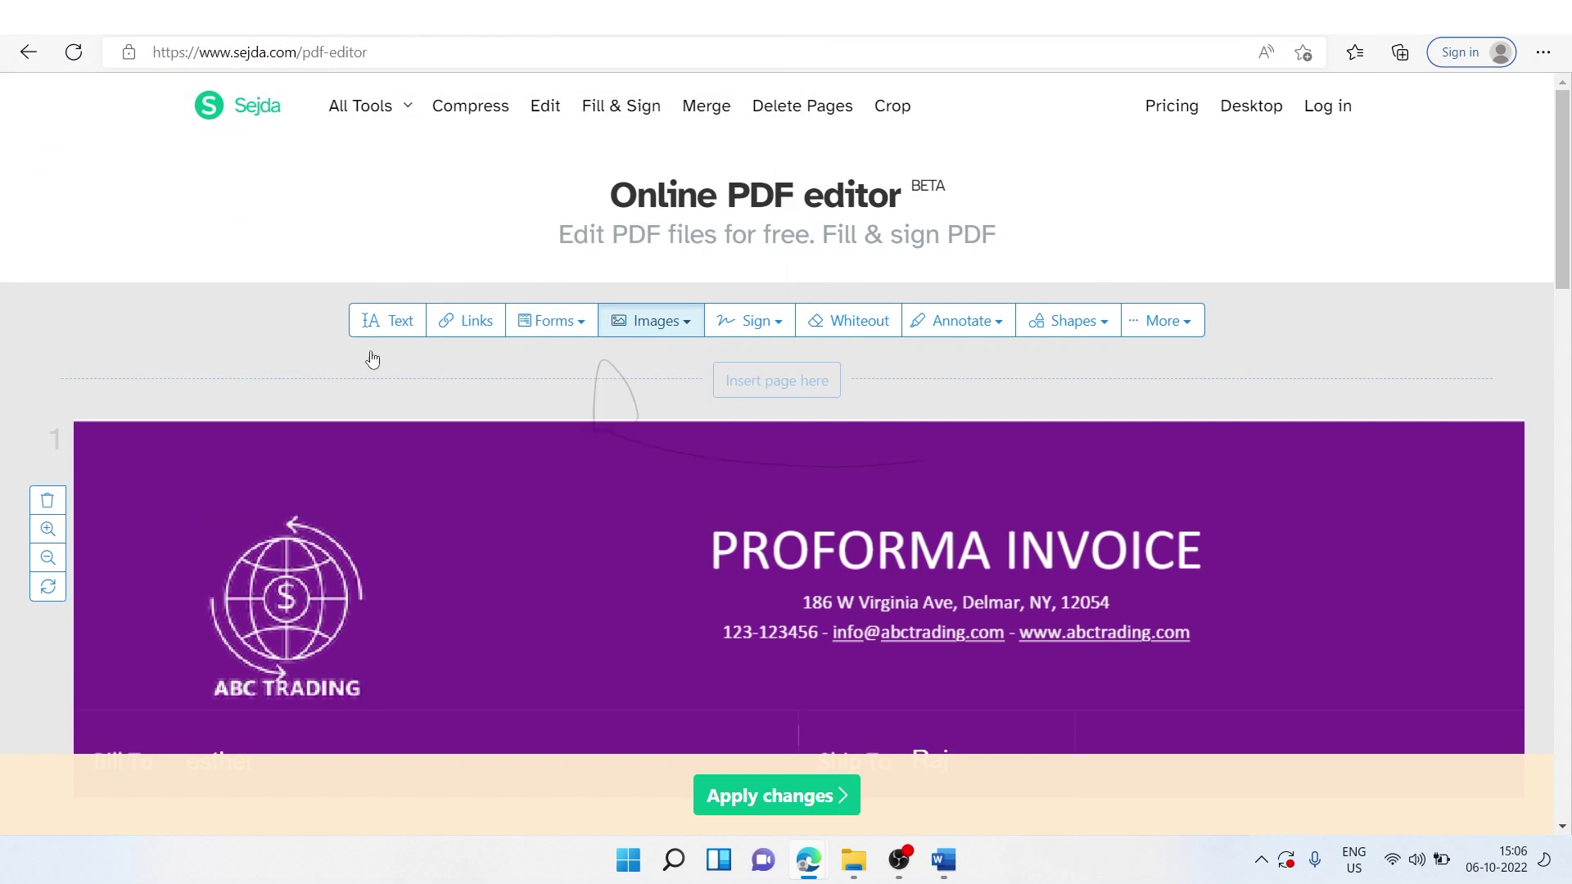
pyautogui.scroll(-3, 423, 620)
pyautogui.scroll(-8, 423, 620)
pyautogui.click(273, 417)
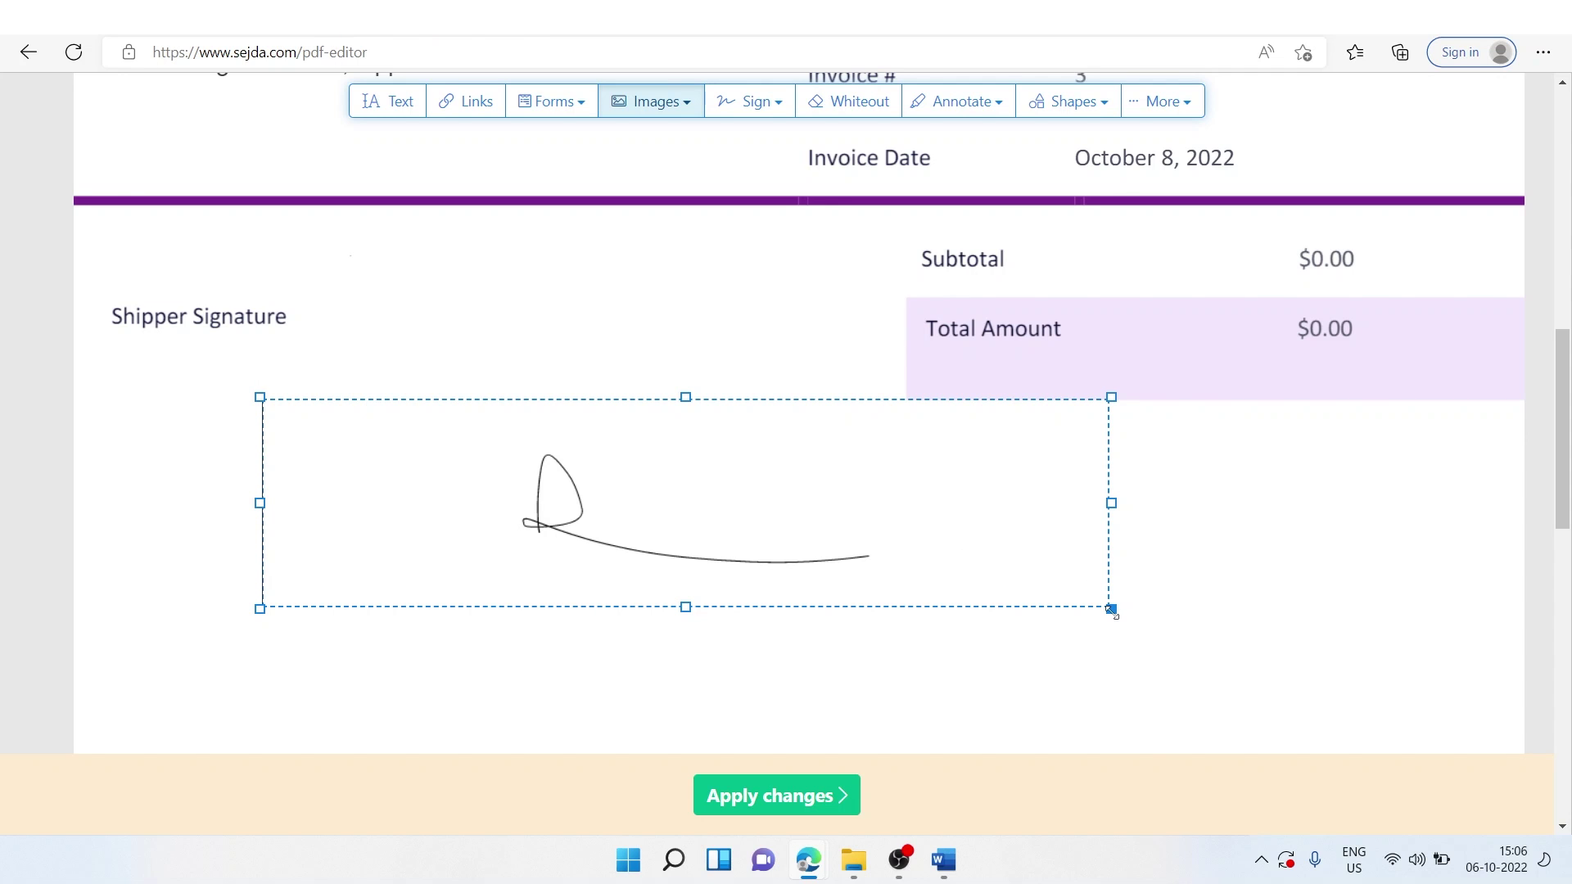
pyautogui.moveTo(1111, 611)
pyautogui.mouseDown()
pyautogui.moveTo(933, 540)
pyautogui.moveTo(775, 537)
pyautogui.moveTo(708, 511)
pyautogui.mouseUp()
pyautogui.moveTo(479, 497); pyautogui.dragTo(302, 440)
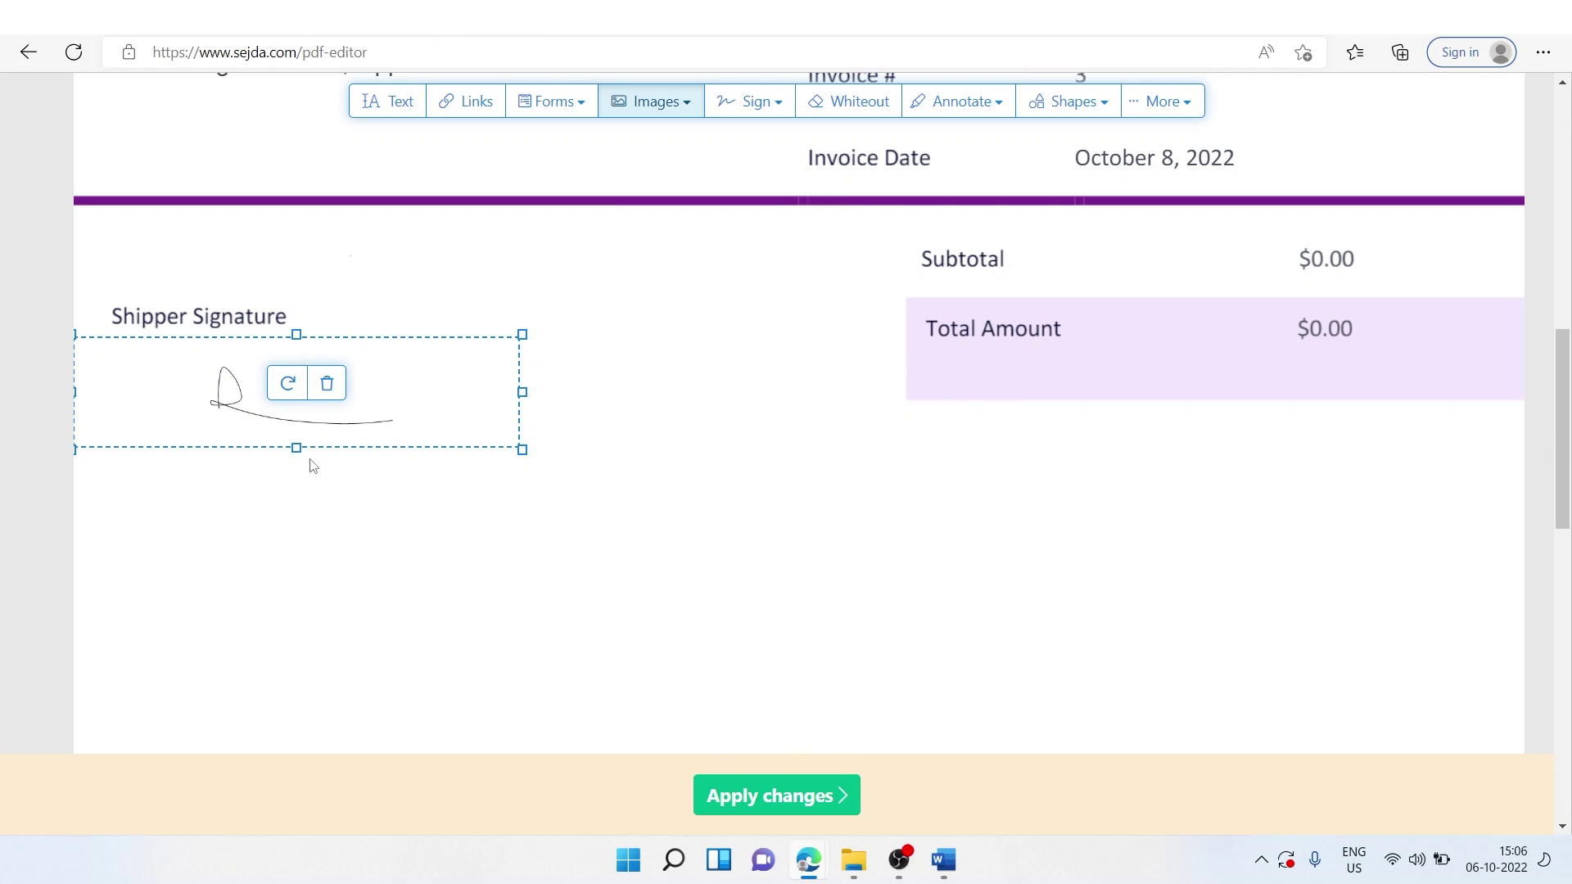
pyautogui.click(606, 570)
pyautogui.scroll(10, 606, 570)
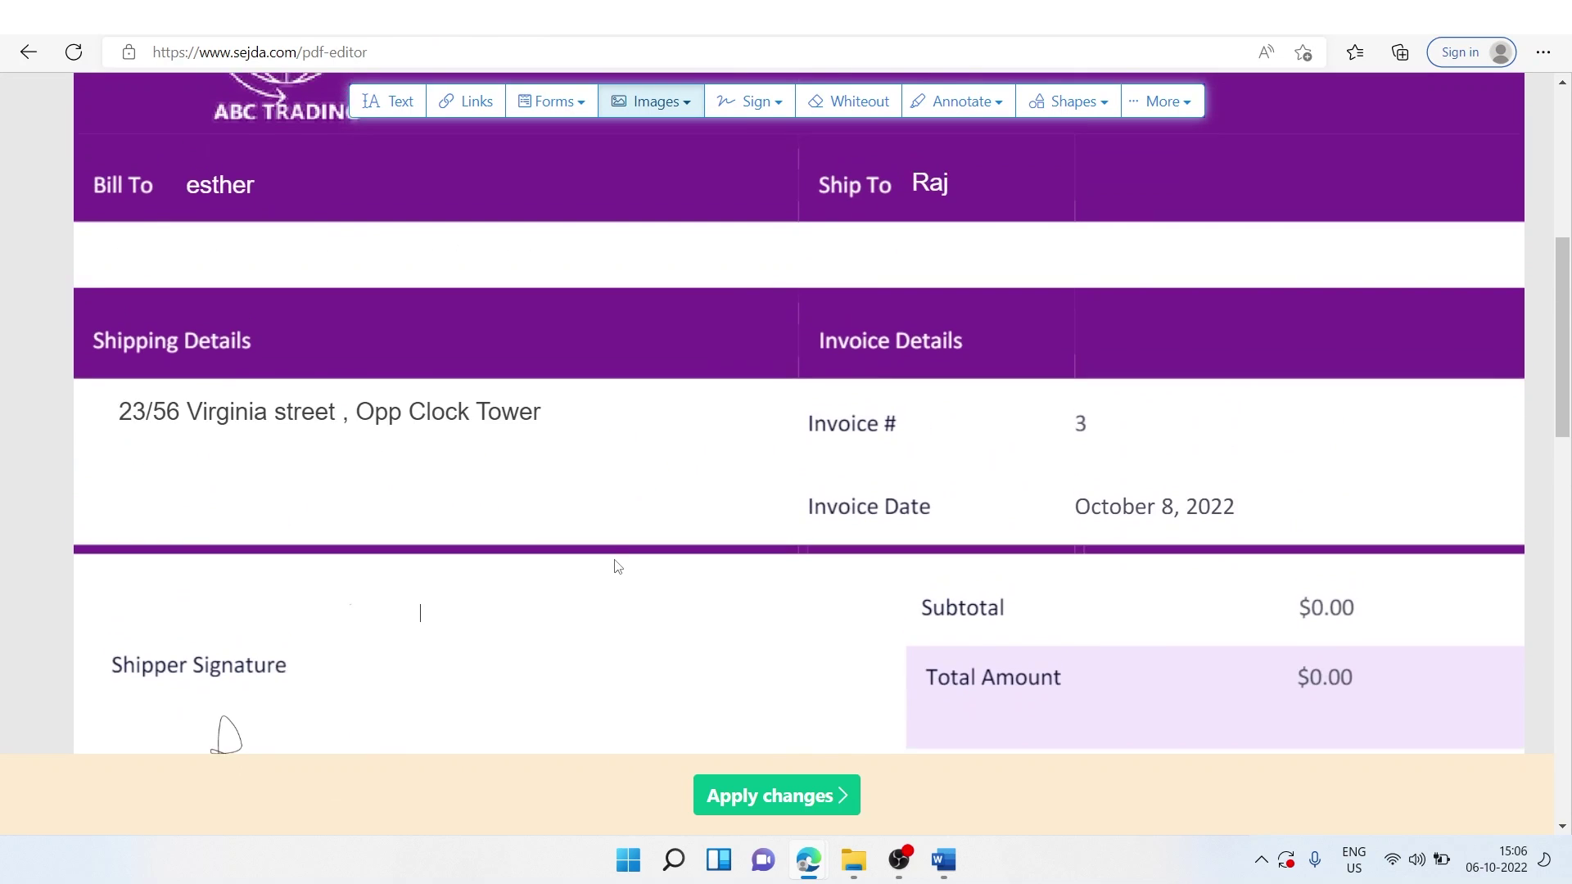
pyautogui.scroll(2, 633, 563)
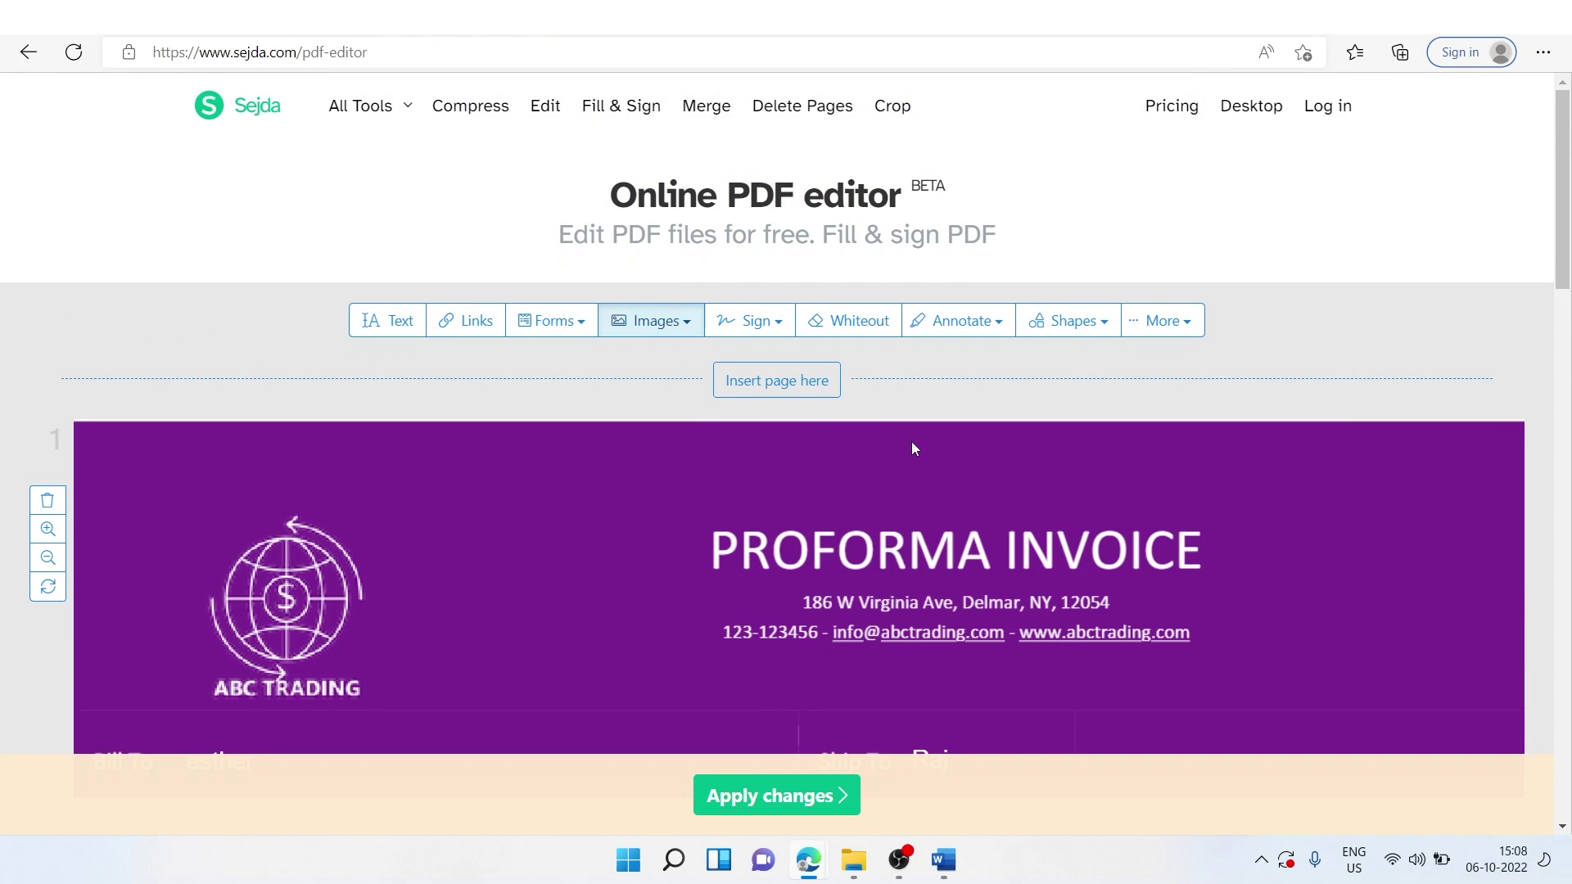
pyautogui.click(824, 385)
pyautogui.scroll(5, 725, 443)
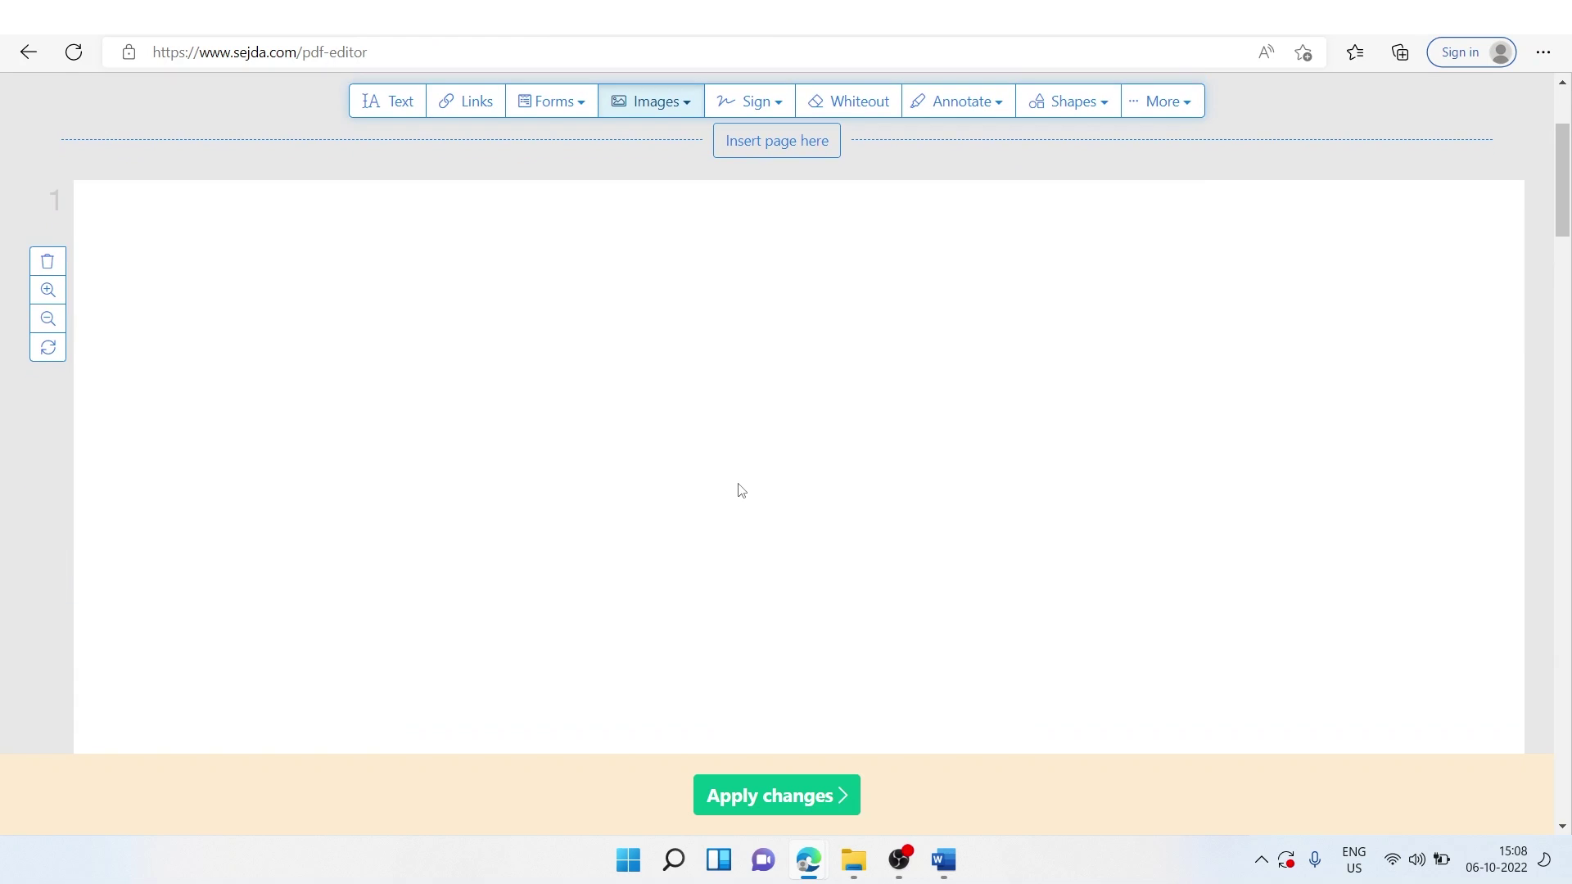
pyautogui.scroll(2, 741, 490)
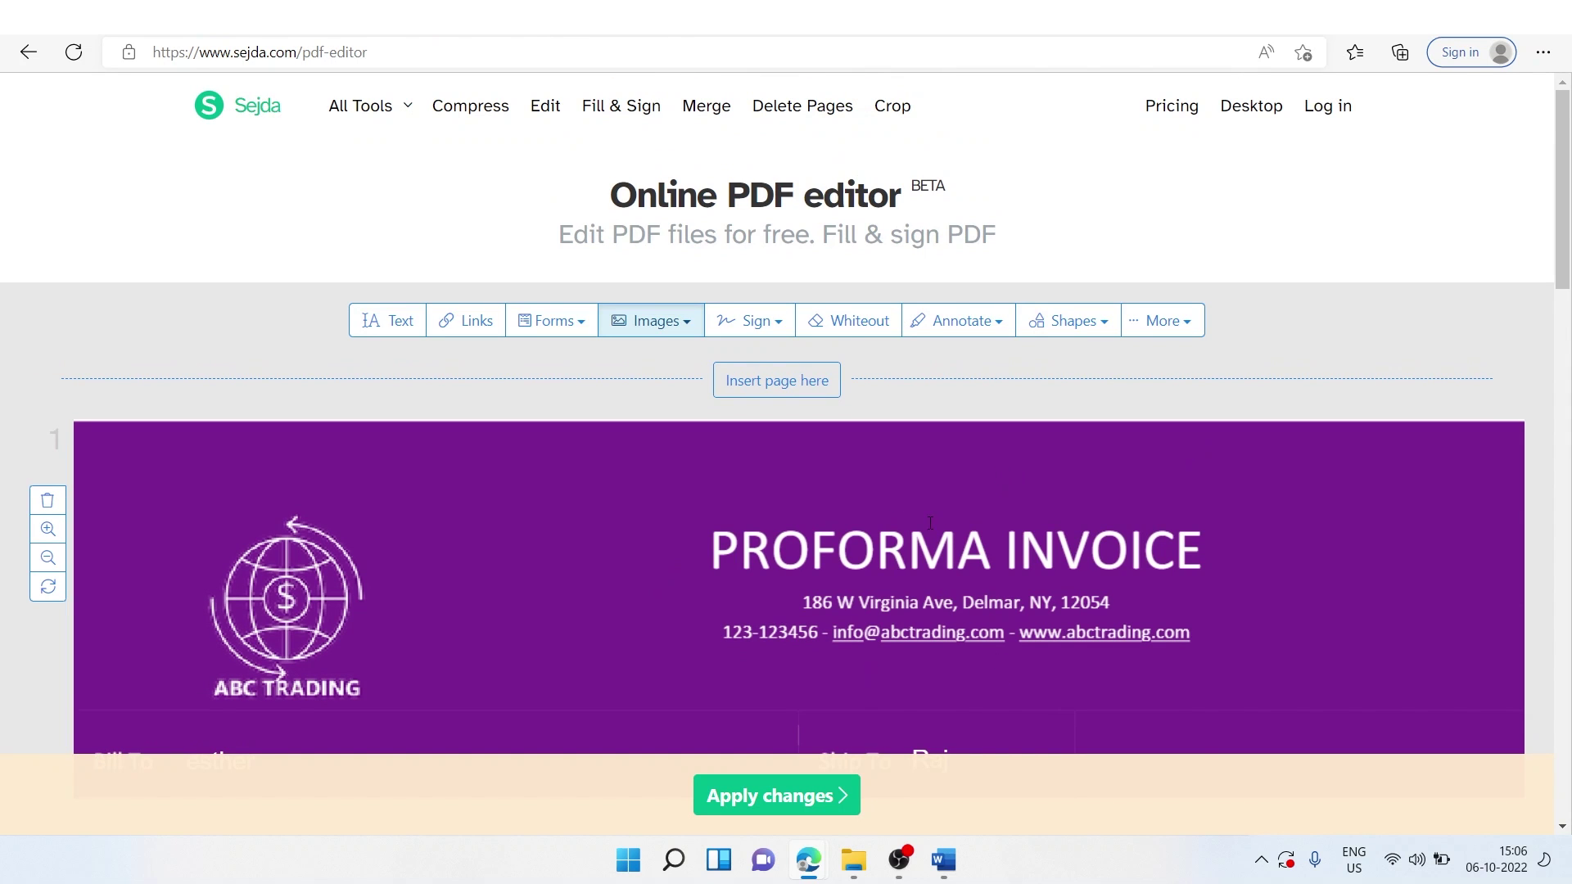
# Apply all Sejda edits to generate the finished one-page 'Copy of Sample Invoice PDF.pdf'.
pyautogui.scroll(-15, 930, 522)
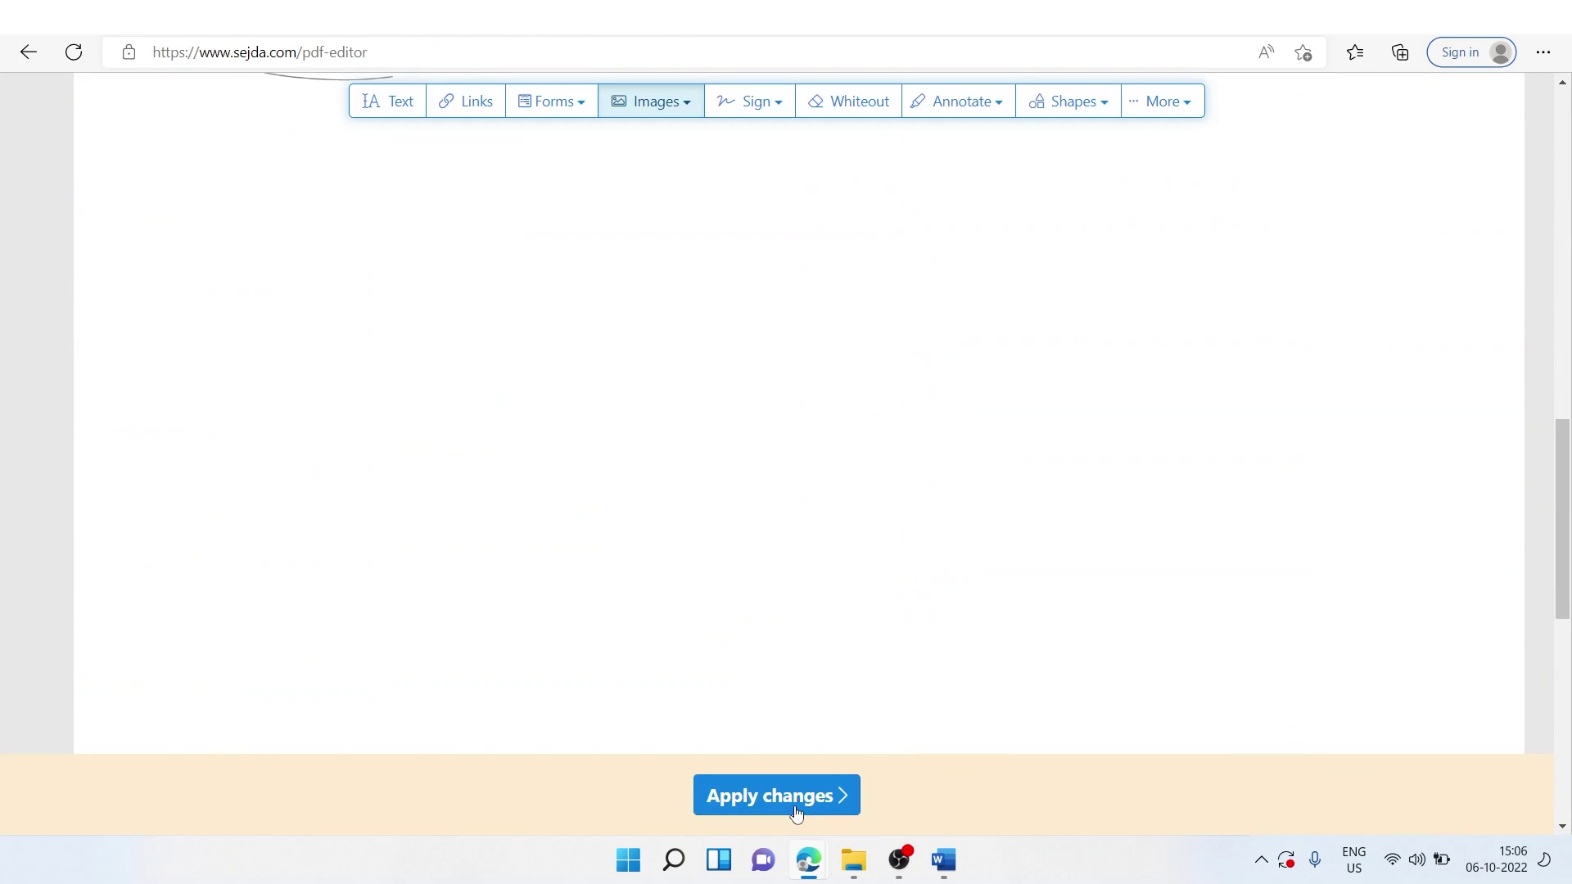
pyautogui.click(795, 814)
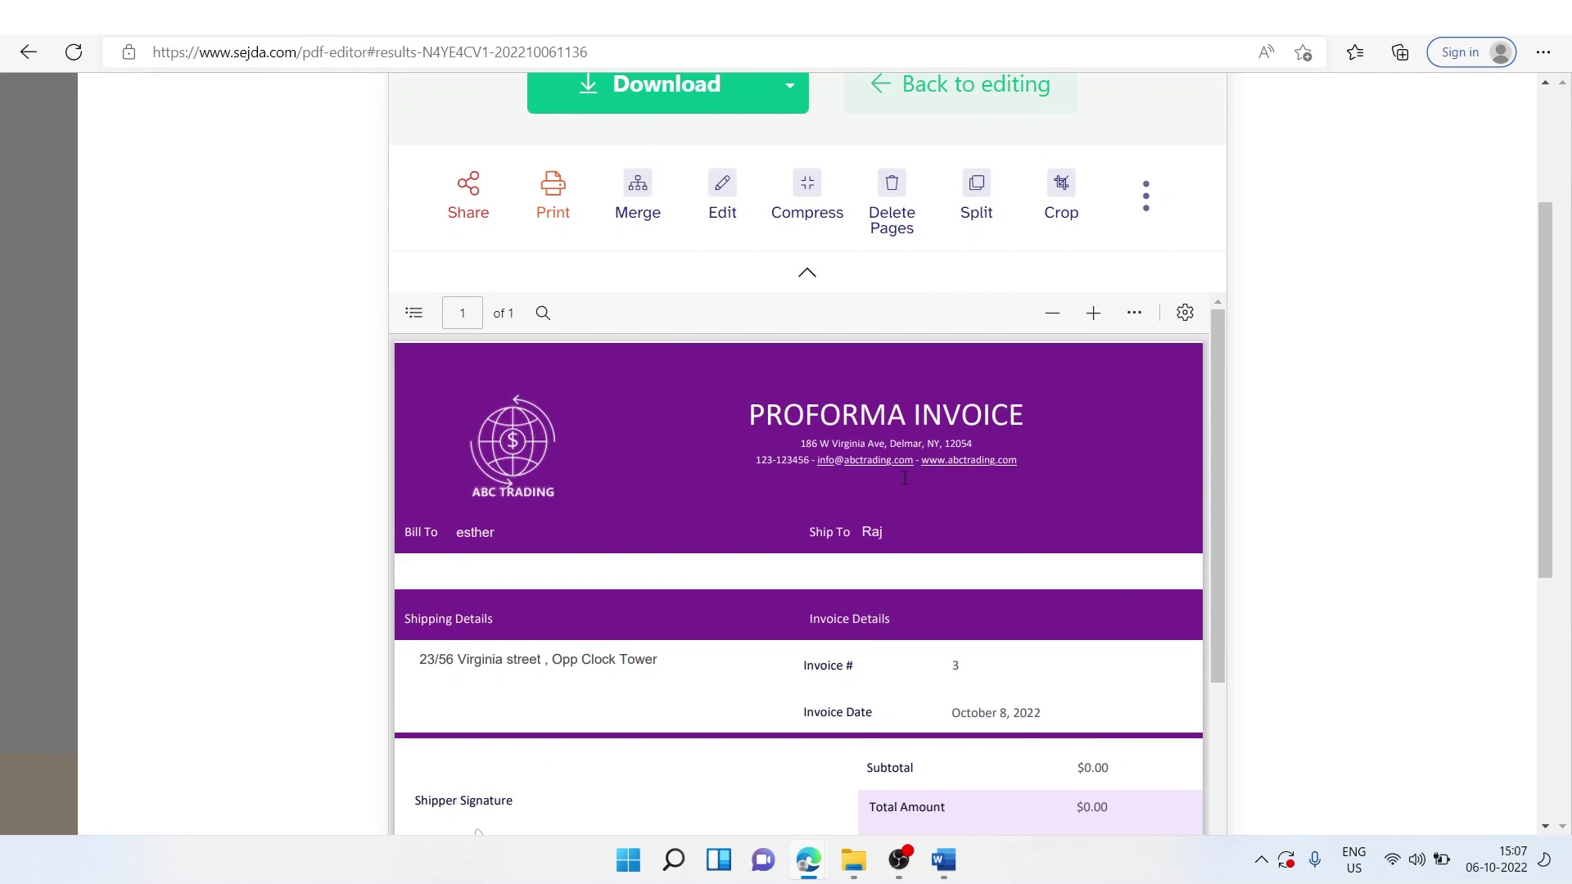
pyautogui.scroll(3, 905, 478)
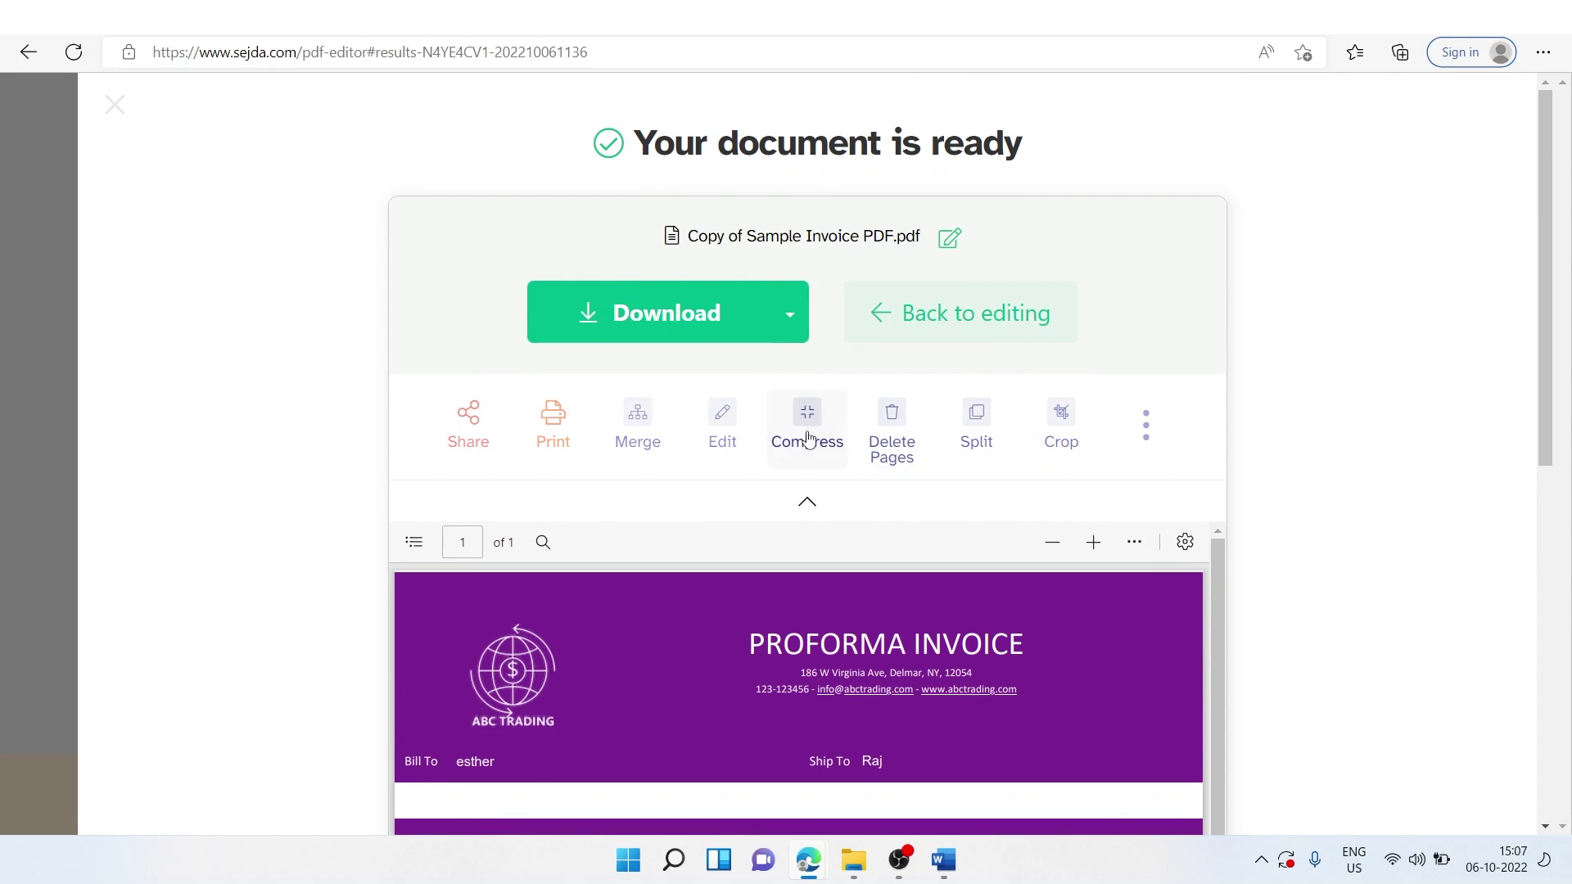